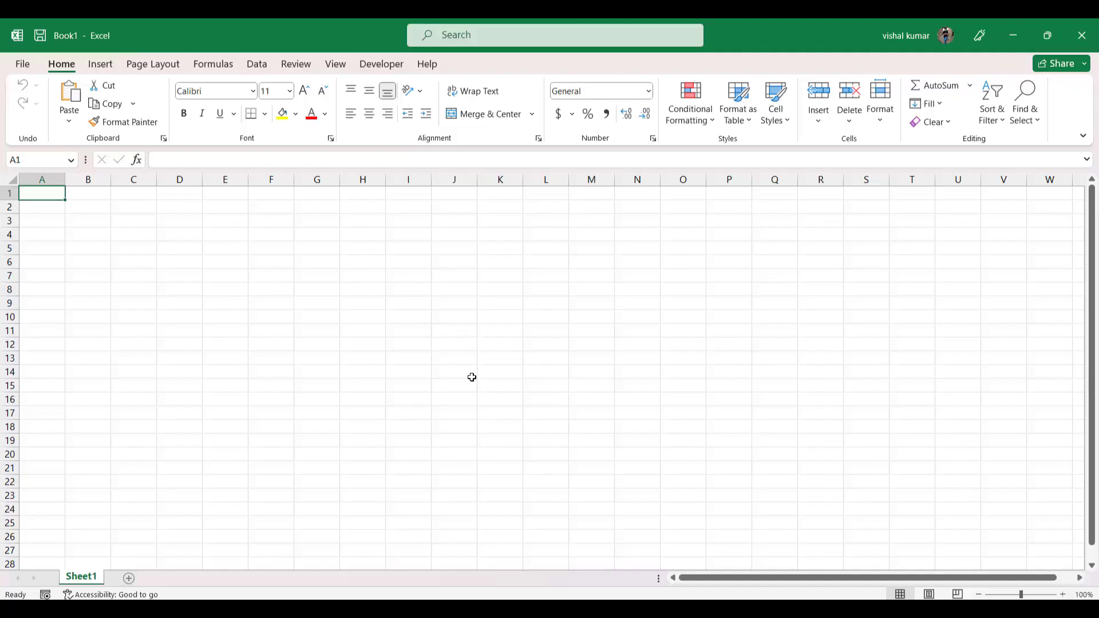
- Enter the numbers 21, 23, 45, 6, 78 and 89 down column A in cells A1 to A6
{"action": "left_click", "coordinate": [500, 302]}
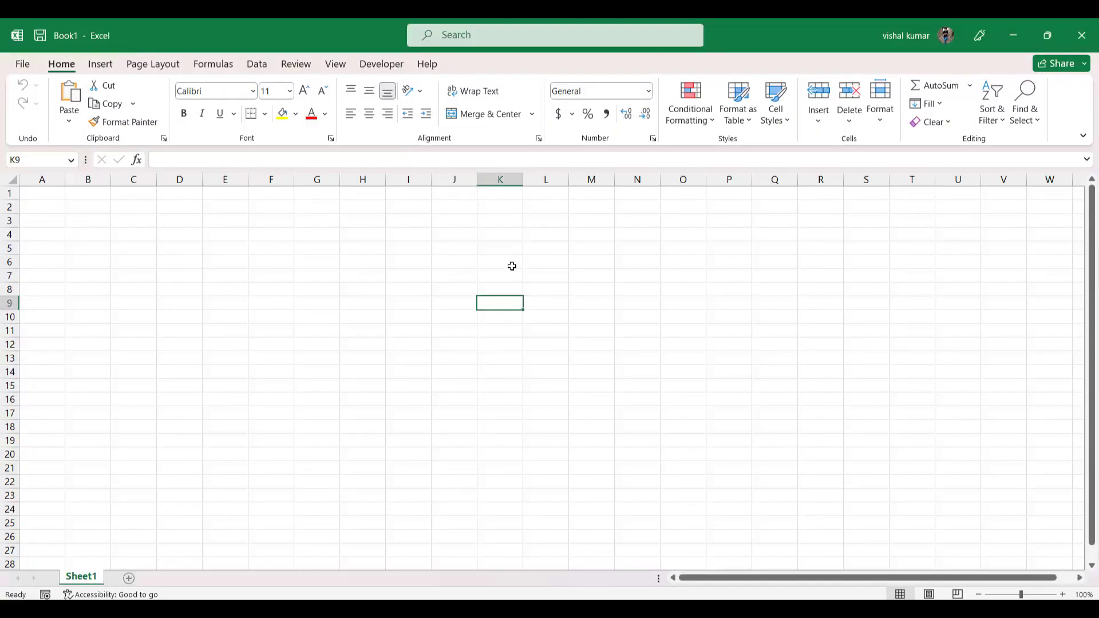
{"action": "left_click", "coordinate": [36, 197]}
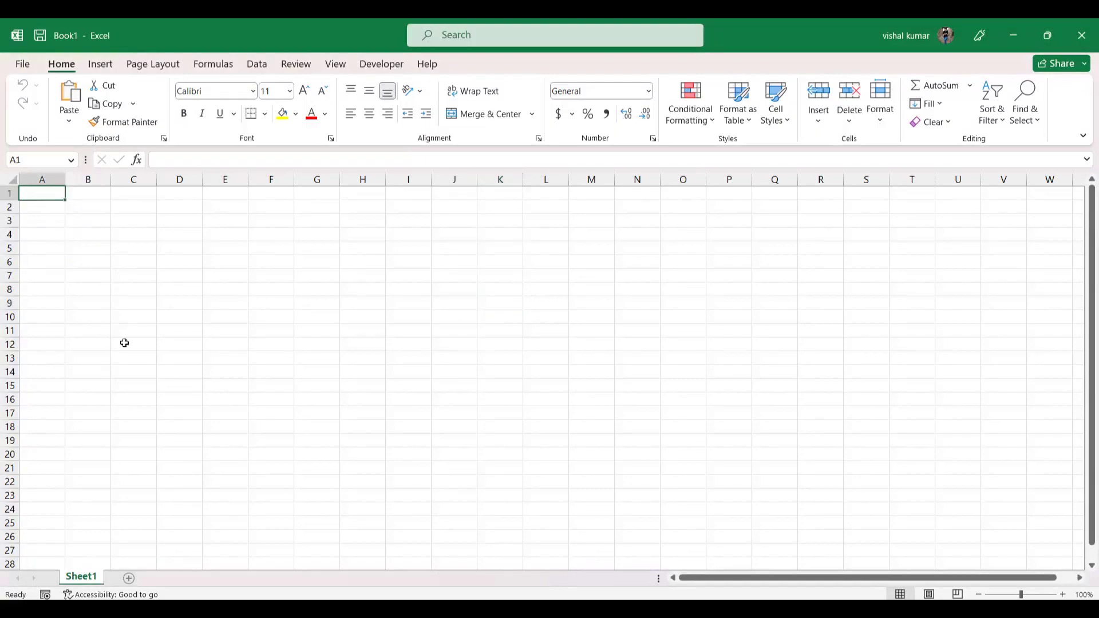
{"action": "type", "text": "21"}
{"action": "key", "text": "Return"}
{"action": "type", "text": "23"}
{"action": "key", "text": "Return"}
{"action": "type", "text": "45"}
{"action": "key", "text": "Return"}
{"action": "type", "text": "6"}
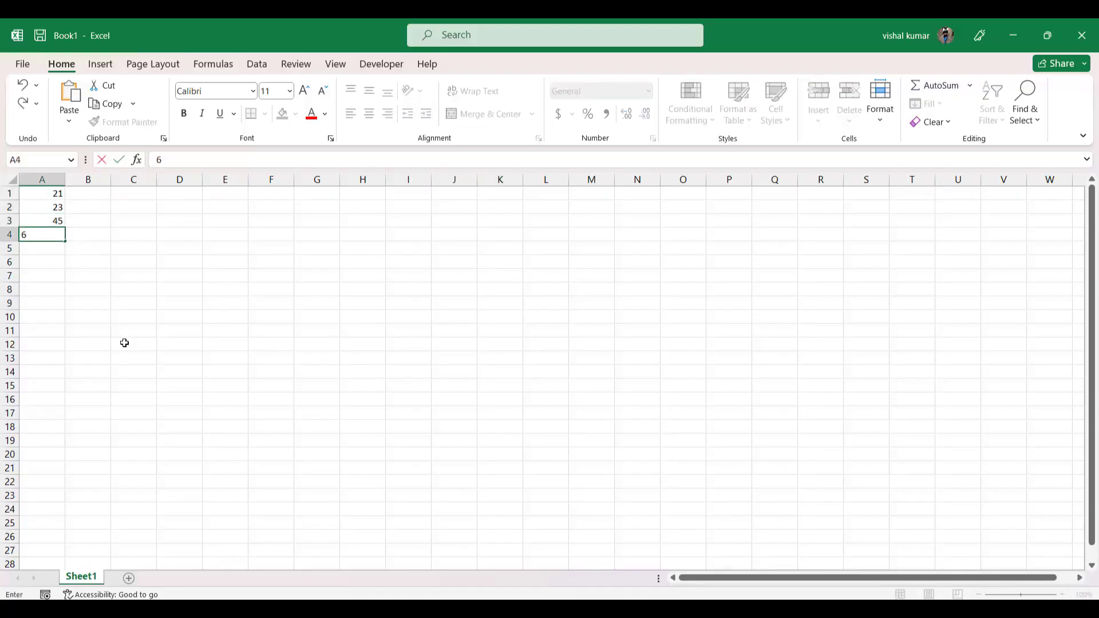
{"action": "key", "text": "Return"}
{"action": "type", "text": "78"}
{"action": "key", "text": "Return"}
{"action": "type", "text": "89"}
{"action": "key", "text": "Return"}
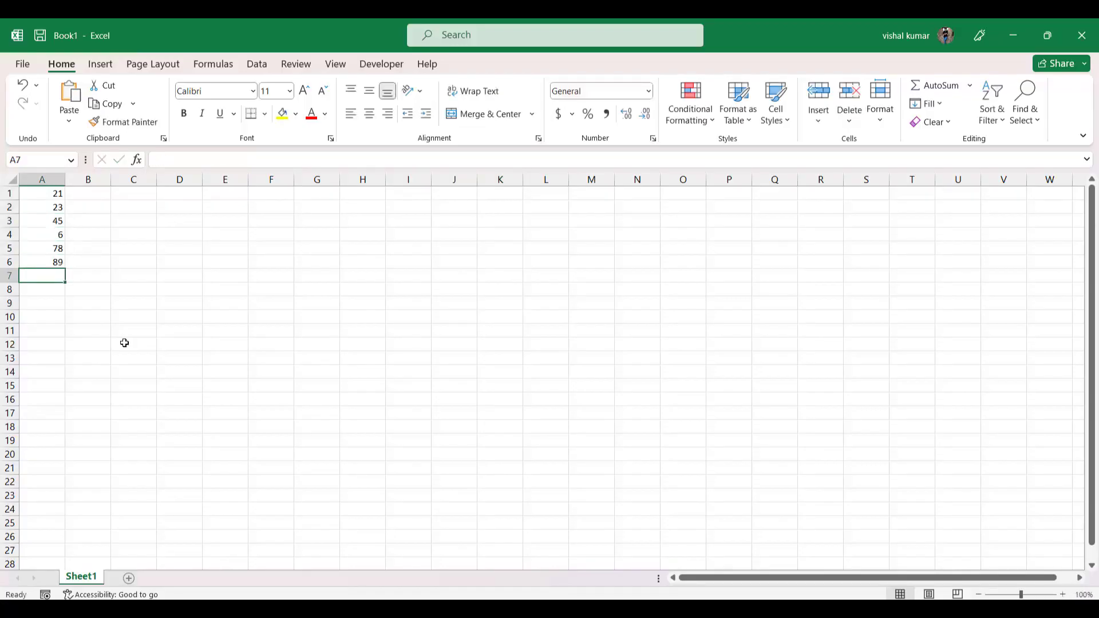
- Switch to ChatGPT and ask "how to add numbers from A1 to A6", checking the number range in the sheet
{"action": "left_click_drag", "start_coordinate": [45, 191], "coordinate": [57, 262]}
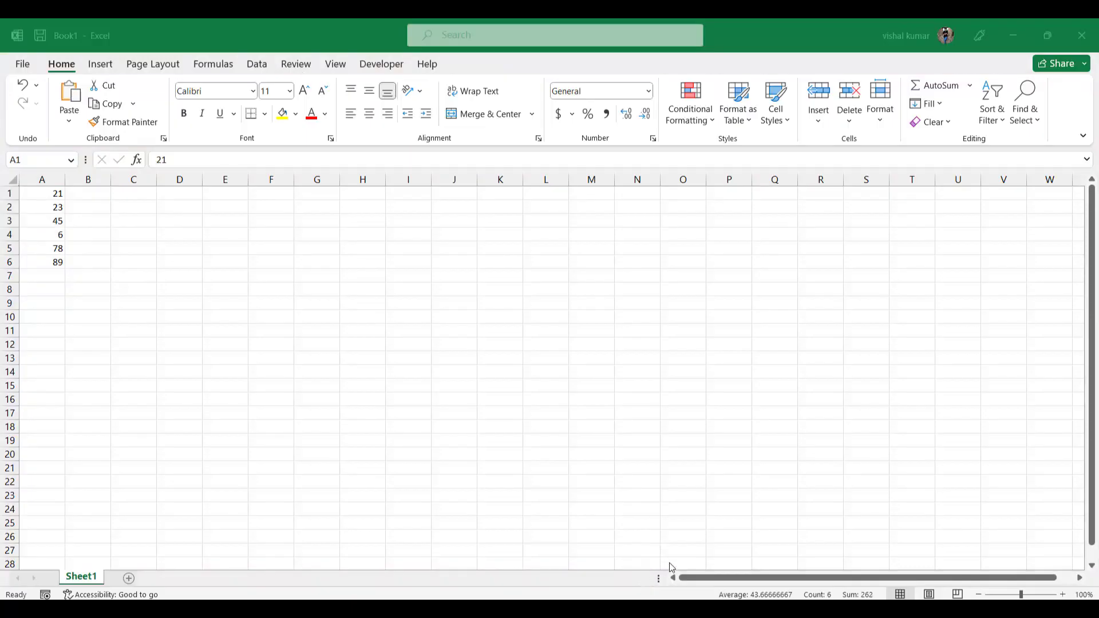
{"action": "left_click", "coordinate": [533, 608]}
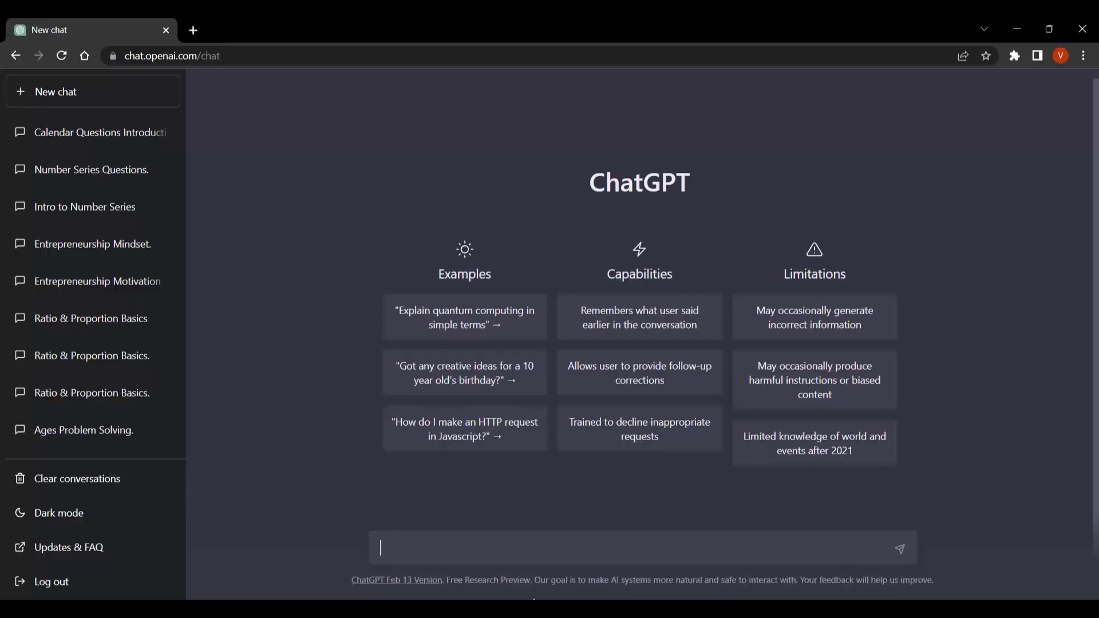
{"action": "type", "text": "how to add numbers from A1 to A6"}
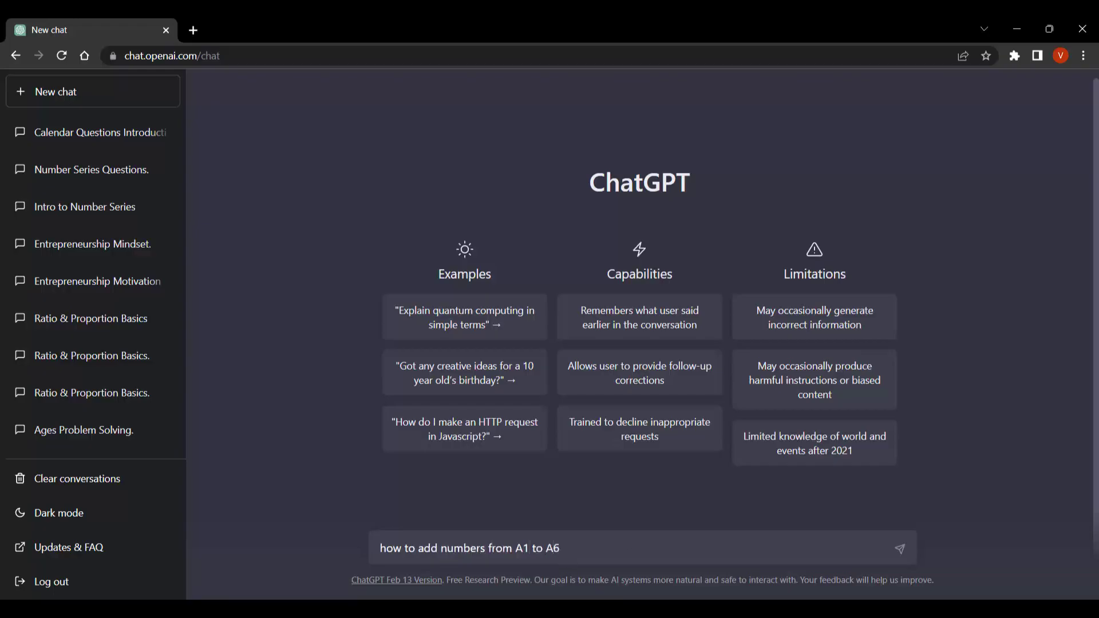
{"action": "key", "text": "alt+Tab"}
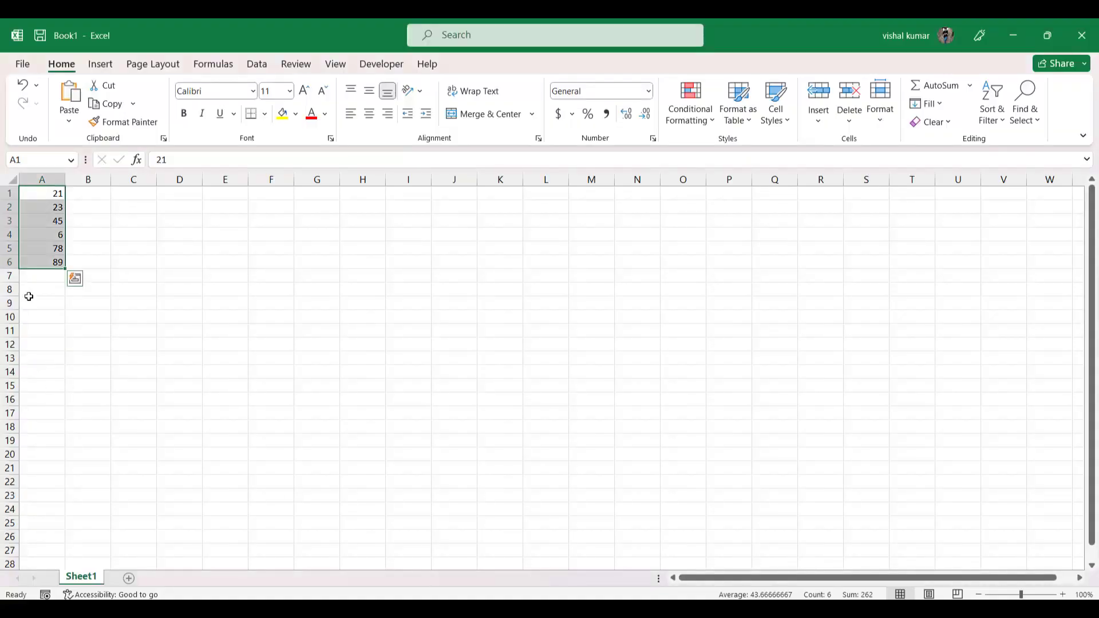
{"action": "left_click", "coordinate": [49, 277]}
{"action": "left_click", "coordinate": [49, 263]}
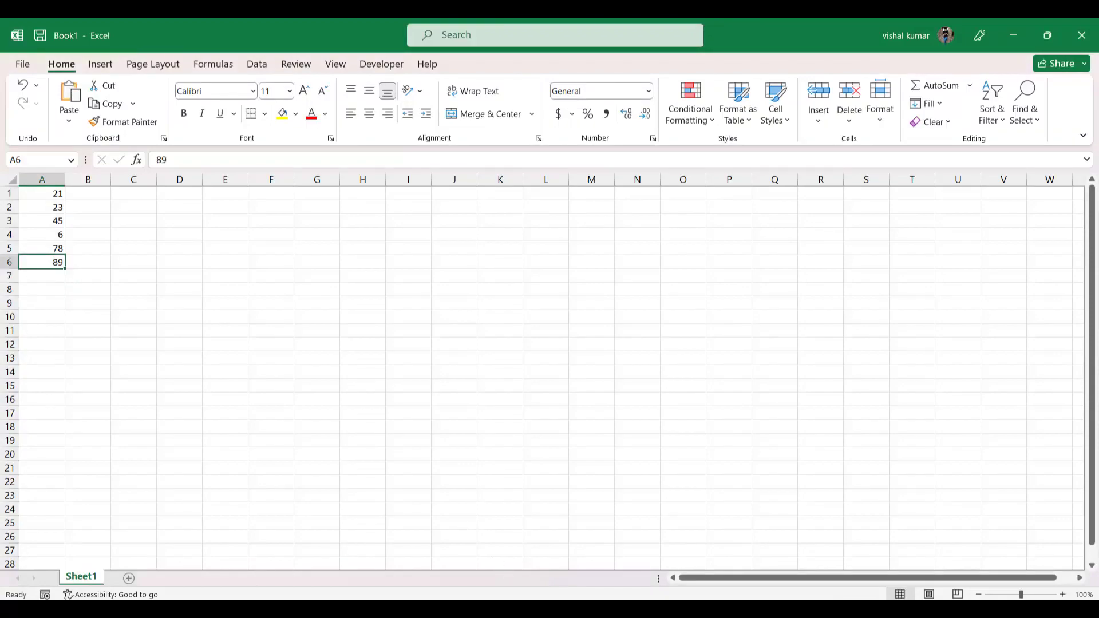
{"action": "key", "text": "alt+Tab"}
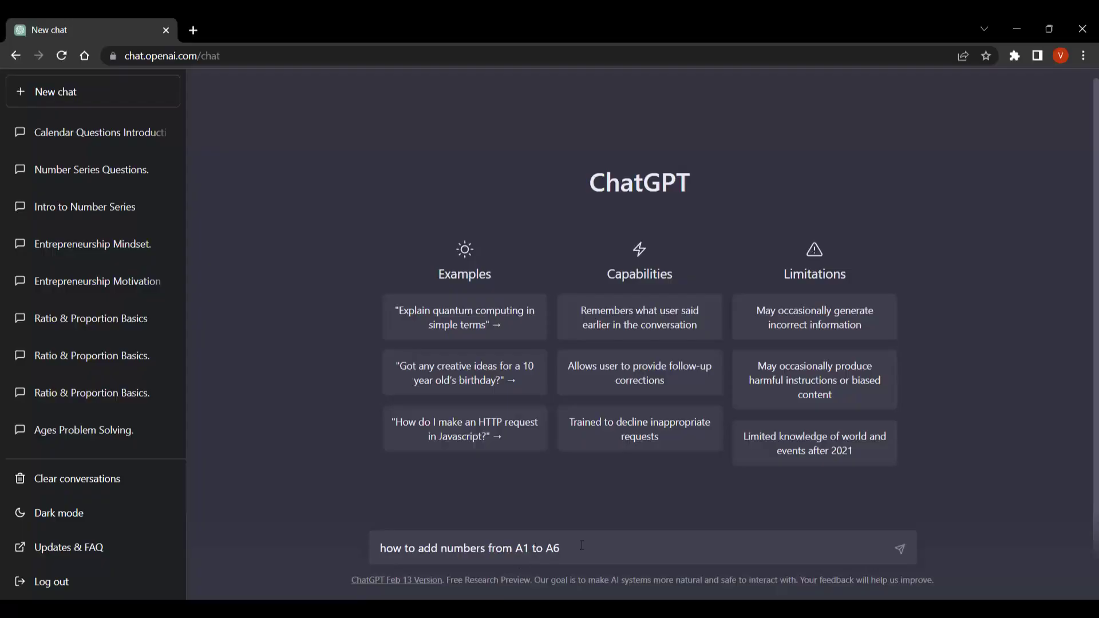
{"action": "key", "text": "Return"}
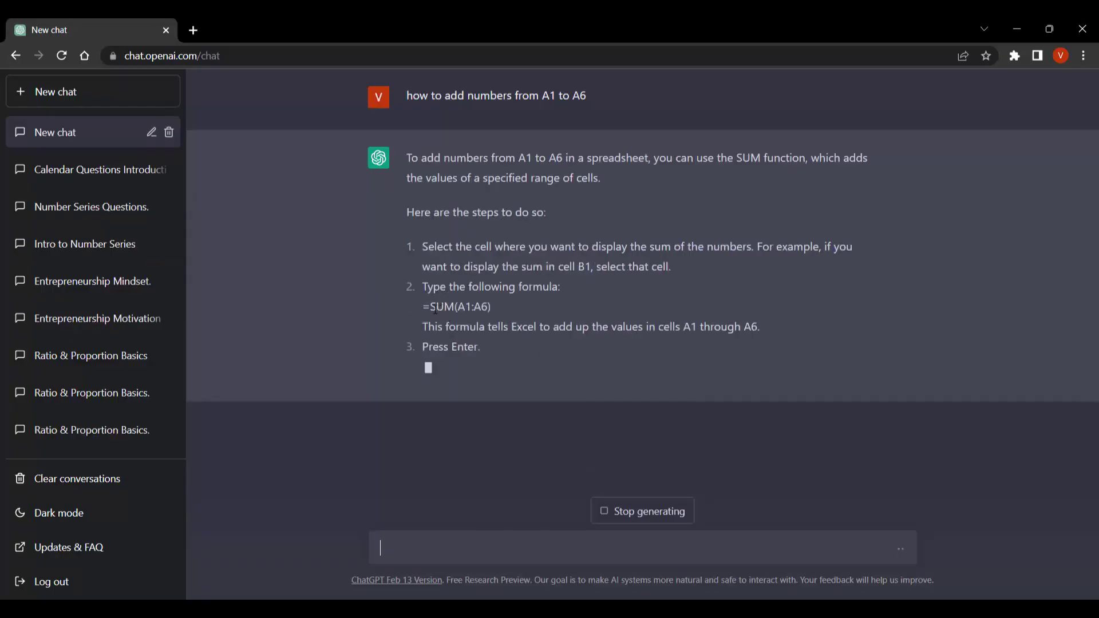
- Copy the formula =SUM(A1:A6) from the ChatGPT answer and paste it into cell I6 of the Excel sheet
{"action": "left_click_drag", "start_coordinate": [424, 308], "coordinate": [494, 308]}
{"action": "key", "text": "ctrl+c"}
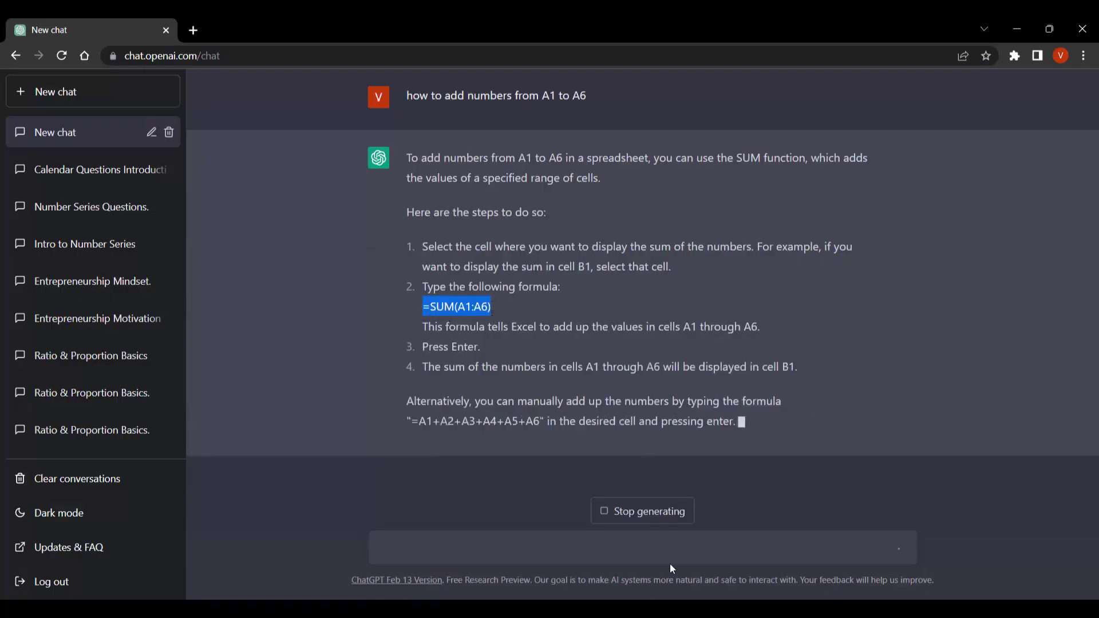
{"action": "key", "text": "alt+Tab"}
{"action": "left_click", "coordinate": [374, 291]}
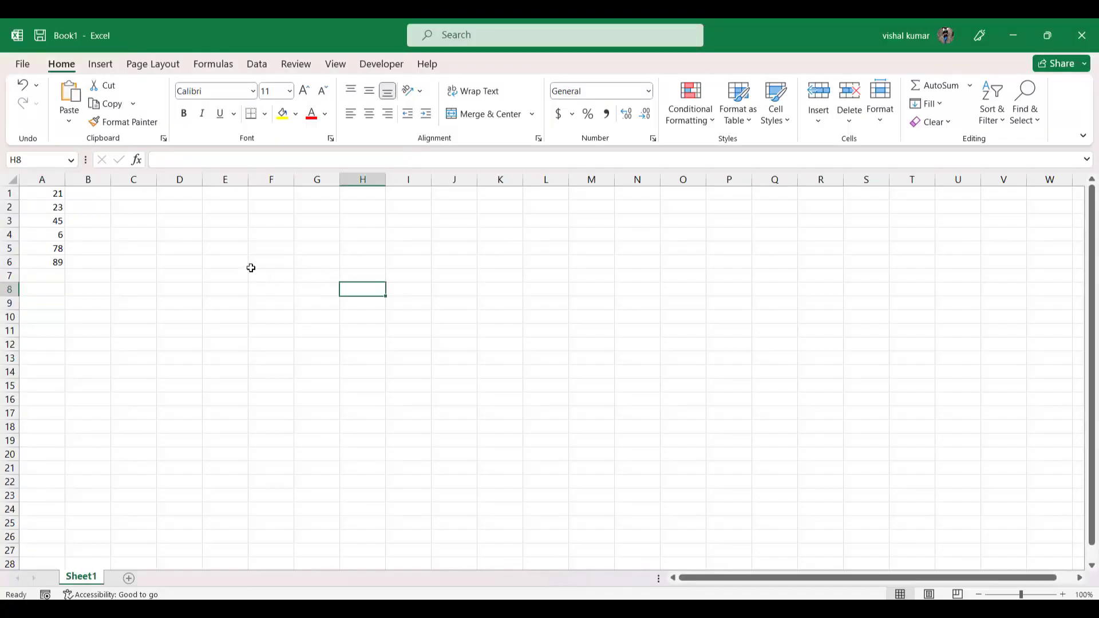
{"action": "left_click", "coordinate": [59, 276]}
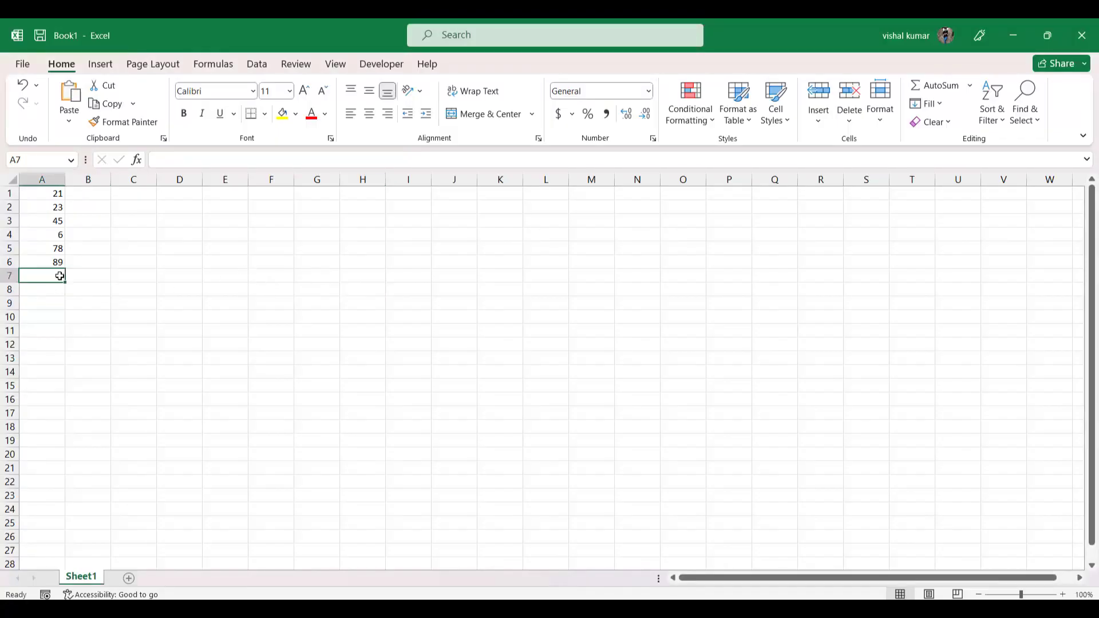
{"action": "left_click", "coordinate": [410, 263]}
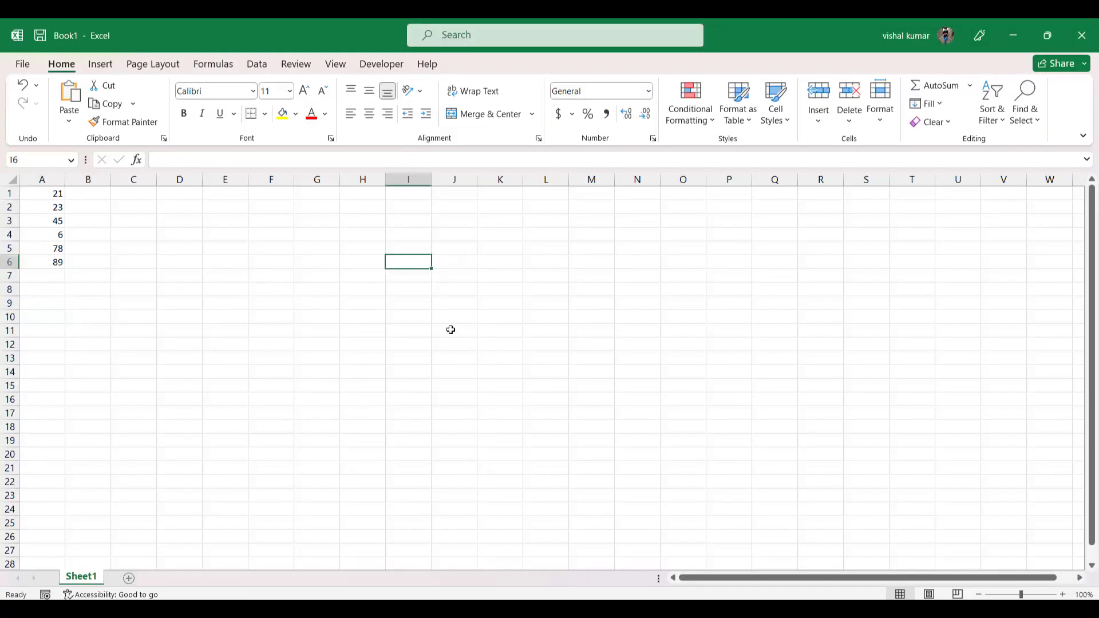
{"action": "key", "text": "ctrl+v"}
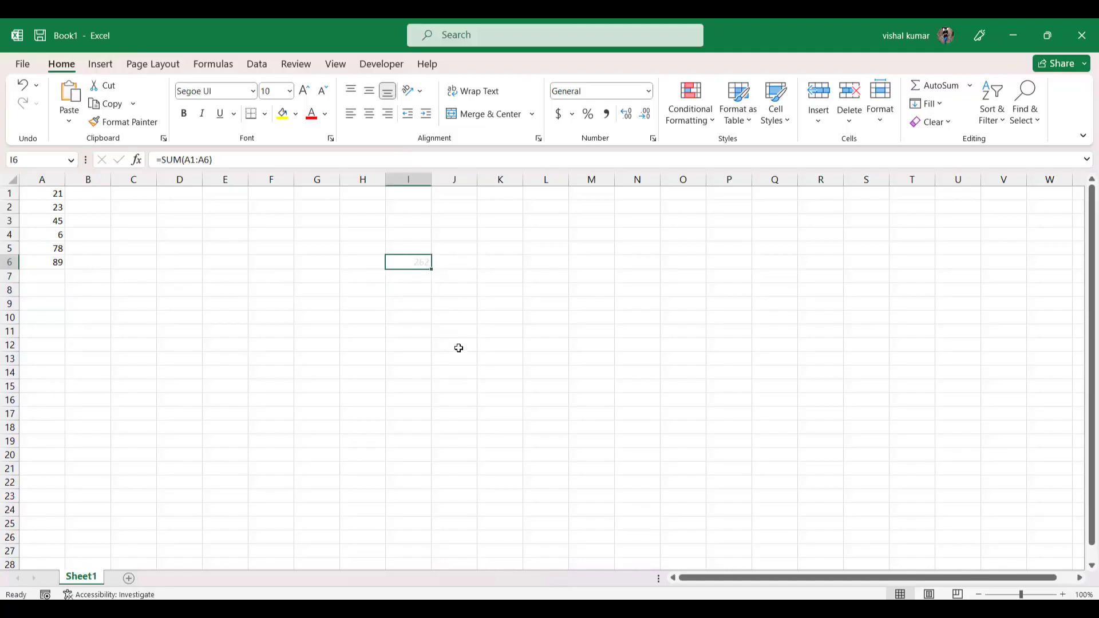
{"action": "key", "text": "ctrl+z"}
{"action": "key", "text": "ctrl+v"}
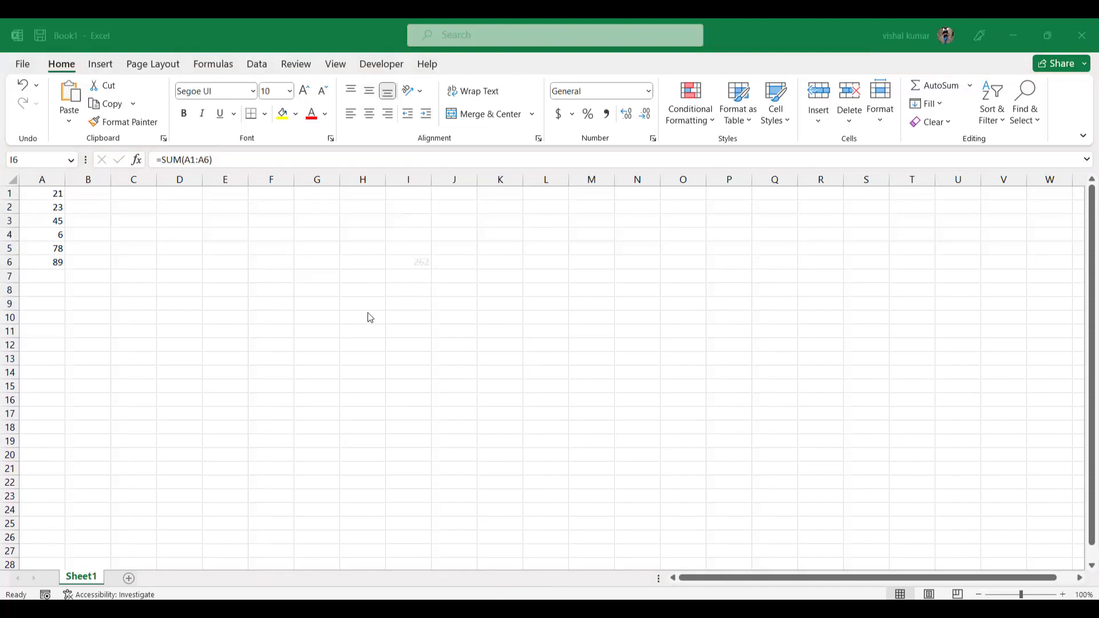
- Change the font colour of the sum in cell I6 to black
{"action": "left_click", "coordinate": [415, 265]}
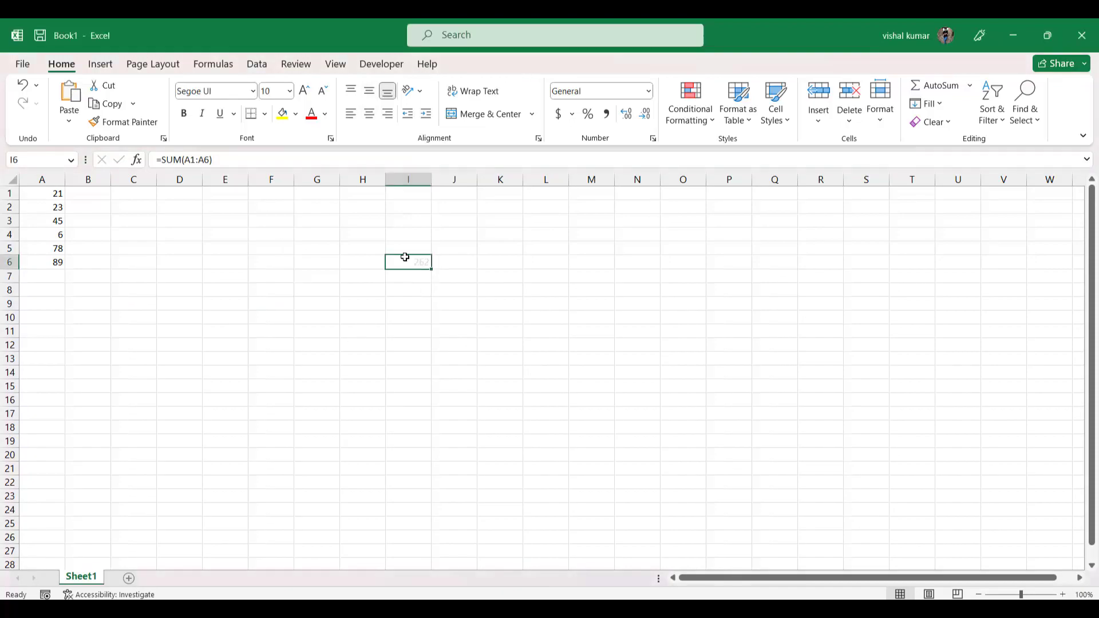
{"action": "left_click", "coordinate": [325, 114]}
{"action": "left_click", "coordinate": [324, 135]}
- Total A1:A6 in cell A7 with AutoSum and clear that cell again
{"action": "left_click", "coordinate": [42, 280]}
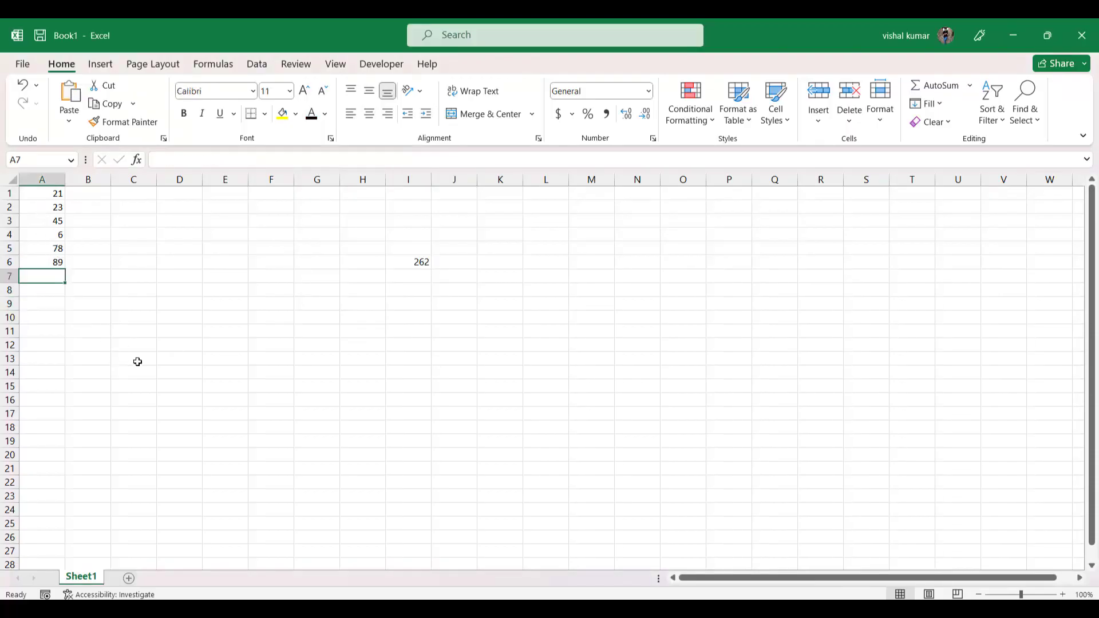
{"action": "key", "text": "alt+equal"}
{"action": "key", "text": "Return"}
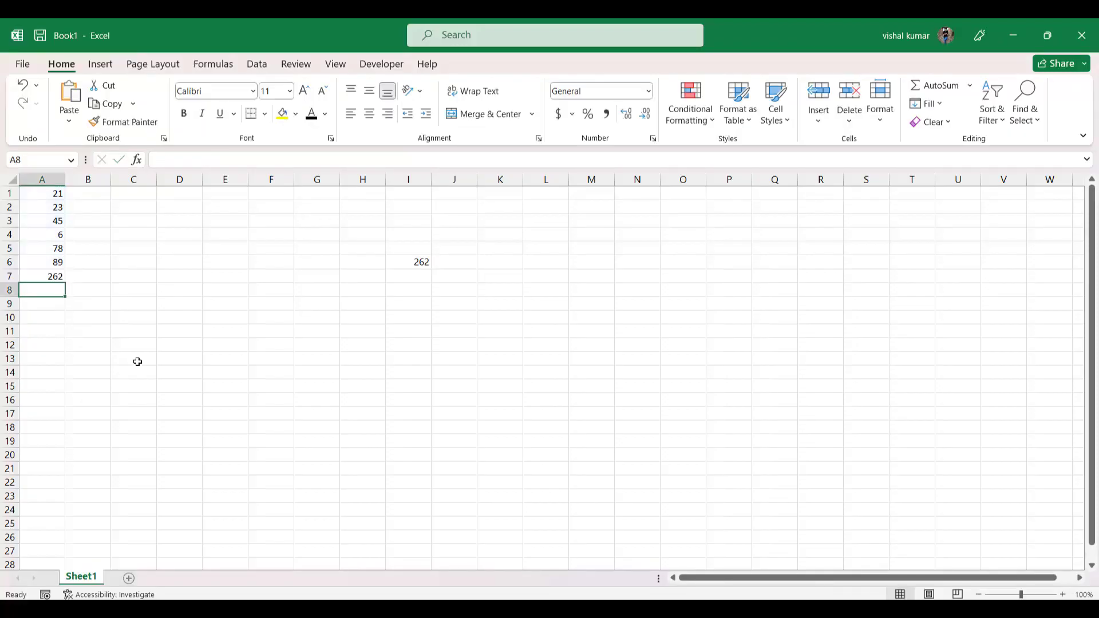
{"action": "left_click", "coordinate": [63, 277]}
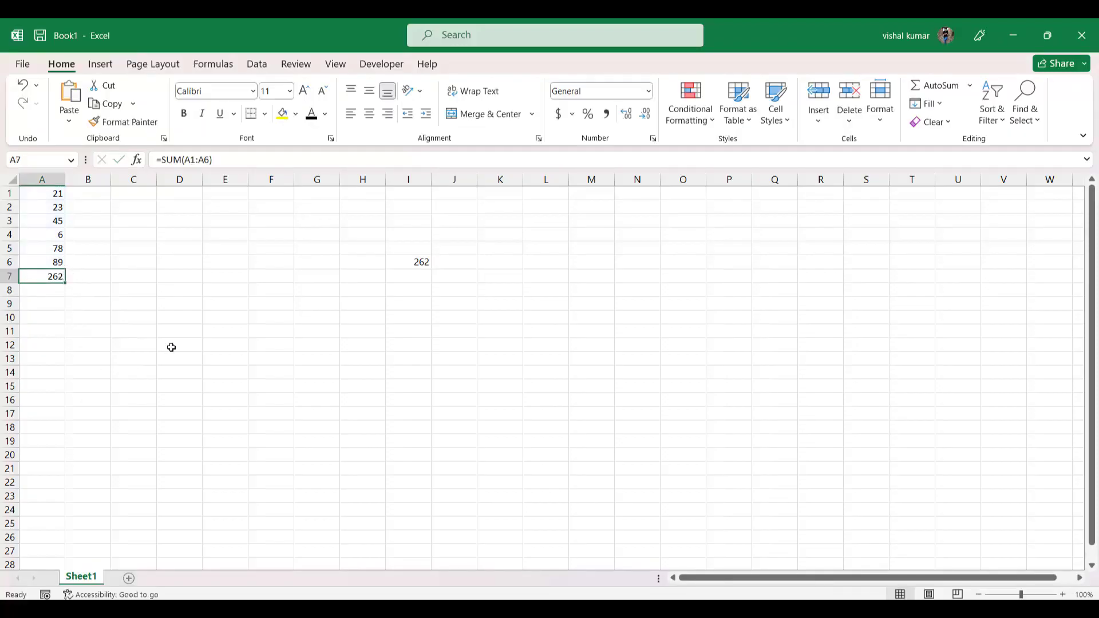
{"action": "key", "text": "Delete"}
- Switch to ChatGPT and ask "how to calcute its average also" in the same conversation
{"action": "mouse_move", "coordinate": [567, 608]}
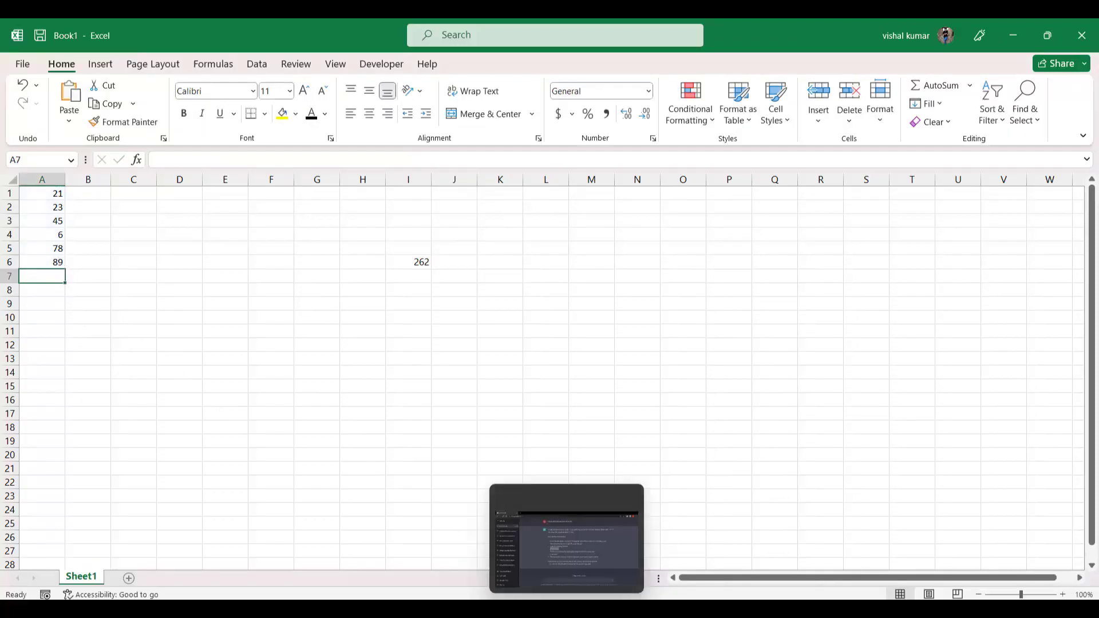
{"action": "left_click", "coordinate": [567, 553]}
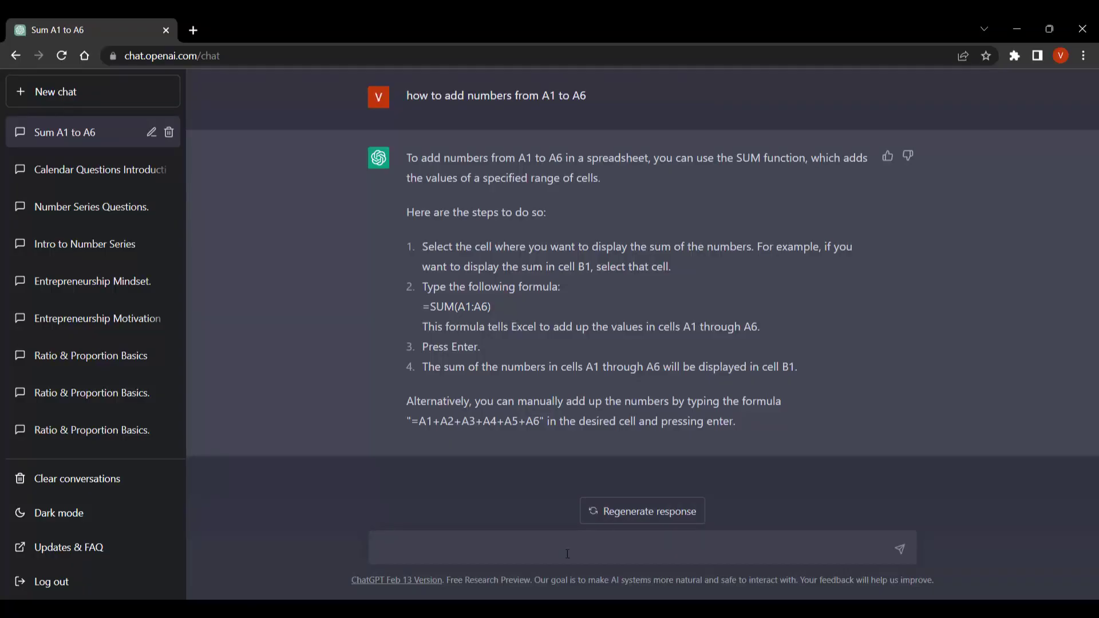
{"action": "type", "text": "how to "}
{"action": "type", "text": "ca;c"}
{"action": "type", "text": "ute"}
{"action": "type", "text": " its average also"}
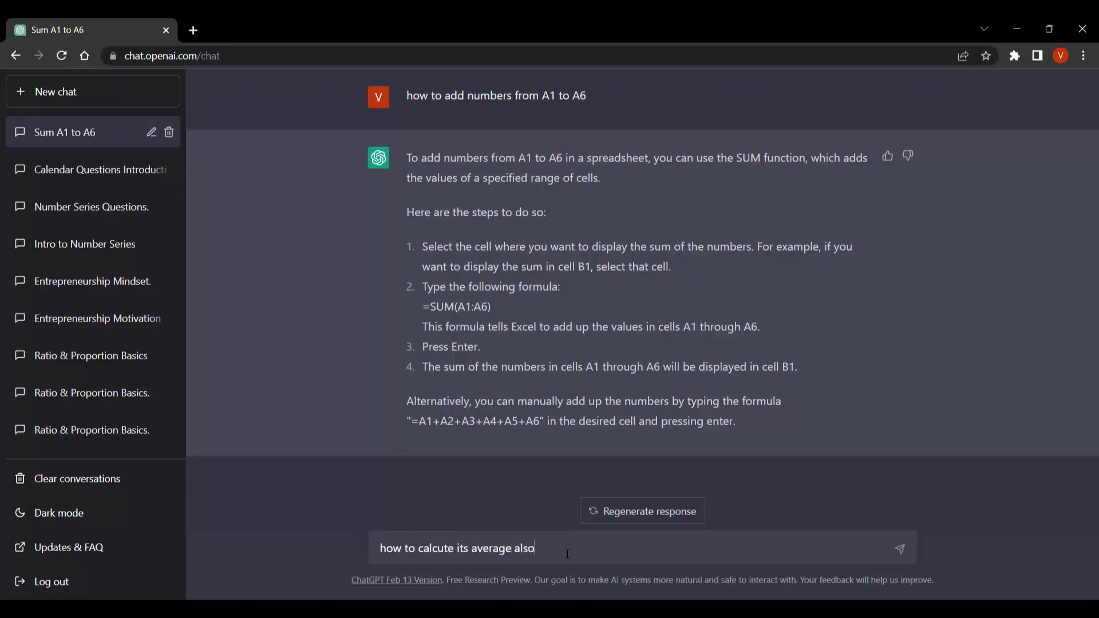
{"action": "key", "text": "Return"}
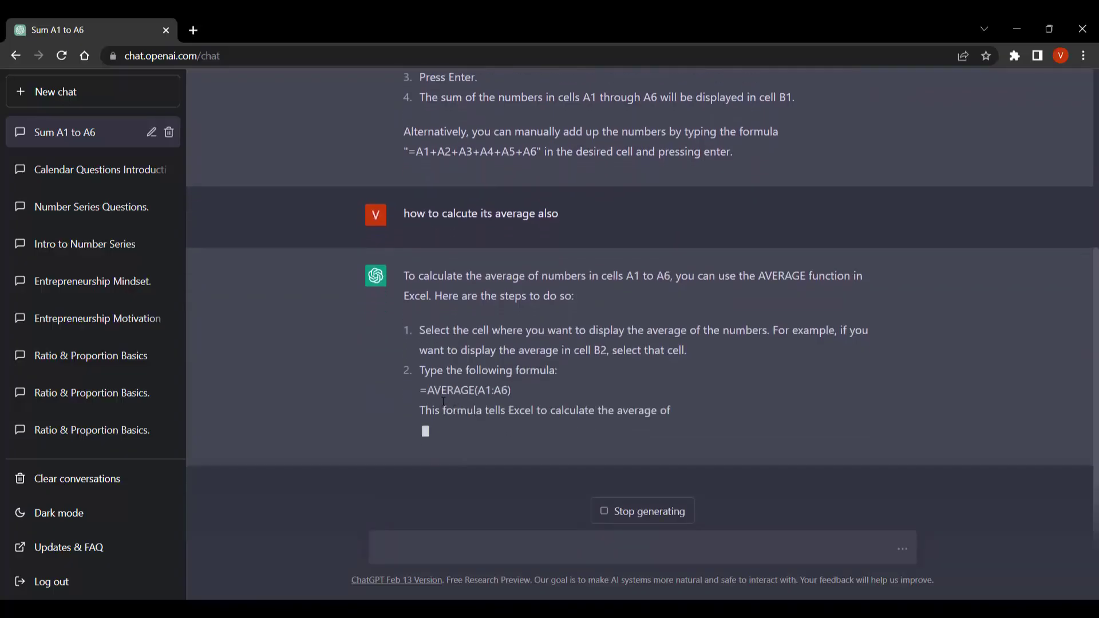
- Copy =AVERAGE(A1:A6) from the ChatGPT answer into cell I10 of the Excel sheet and make its font black
{"action": "left_click_drag", "start_coordinate": [419, 350], "coordinate": [516, 348]}
{"action": "key", "text": "ctrl+c"}
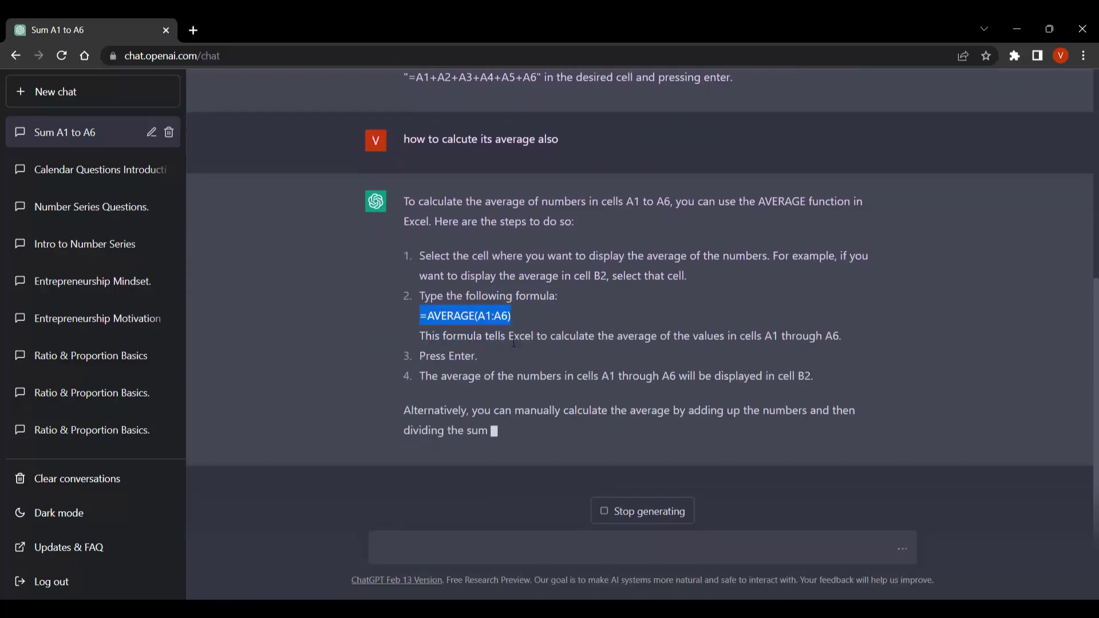
{"action": "left_click", "coordinate": [515, 609]}
{"action": "left_click_drag", "start_coordinate": [408, 302], "coordinate": [408, 292]}
{"action": "left_click", "coordinate": [443, 345]}
{"action": "left_click", "coordinate": [427, 318]}
{"action": "key", "text": "ctrl+v"}
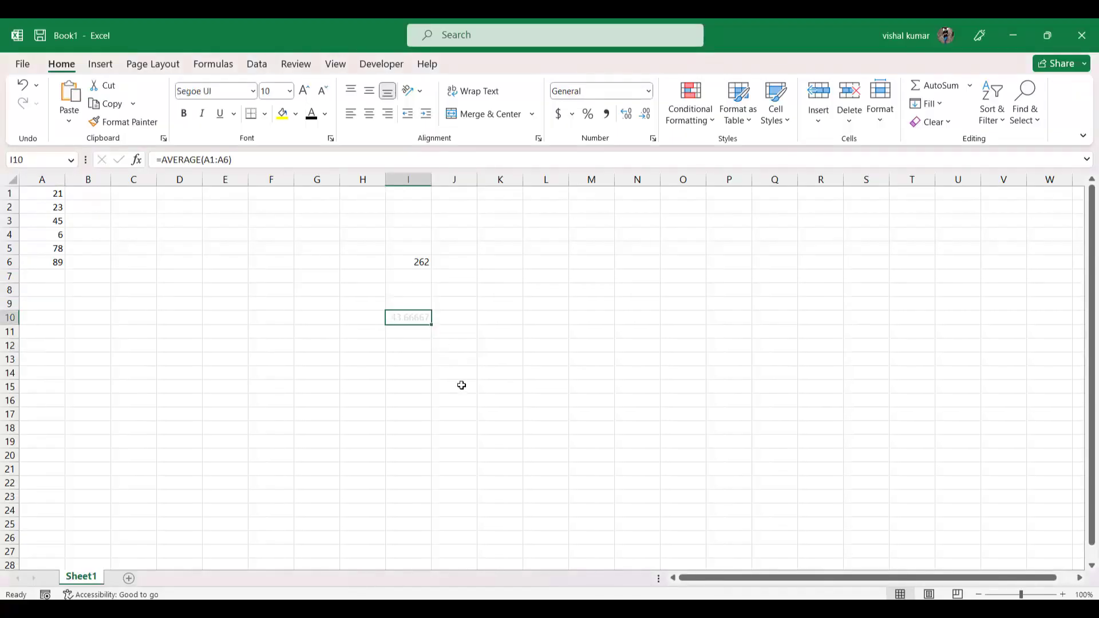
{"action": "left_click", "coordinate": [430, 346]}
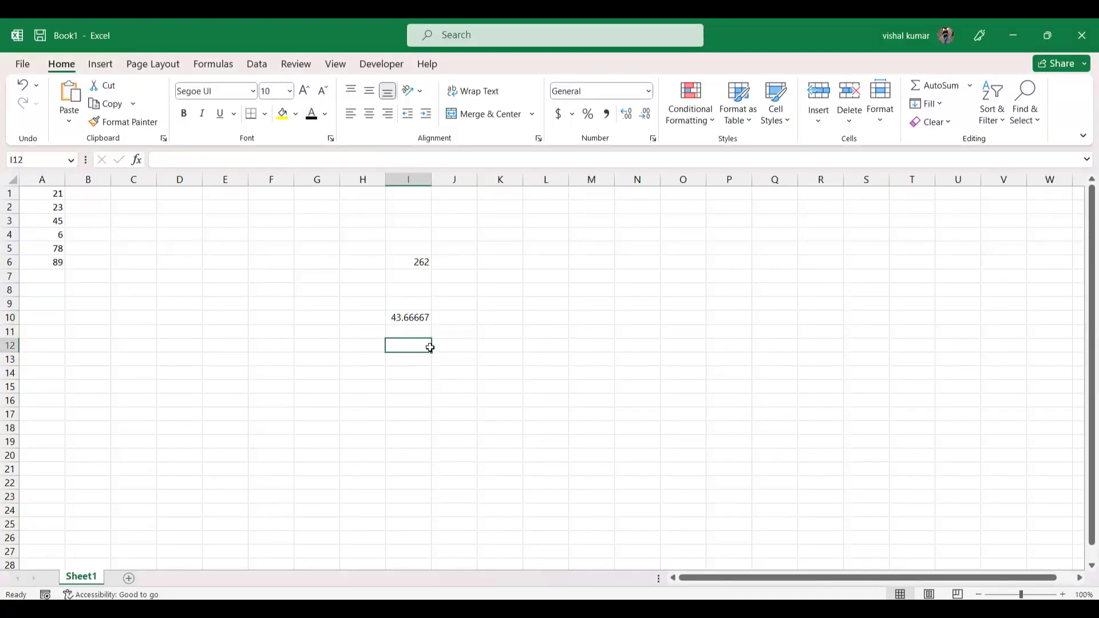
- Check the average formula in cell I10 against the numbers in A1:A6
{"action": "left_click", "coordinate": [413, 318]}
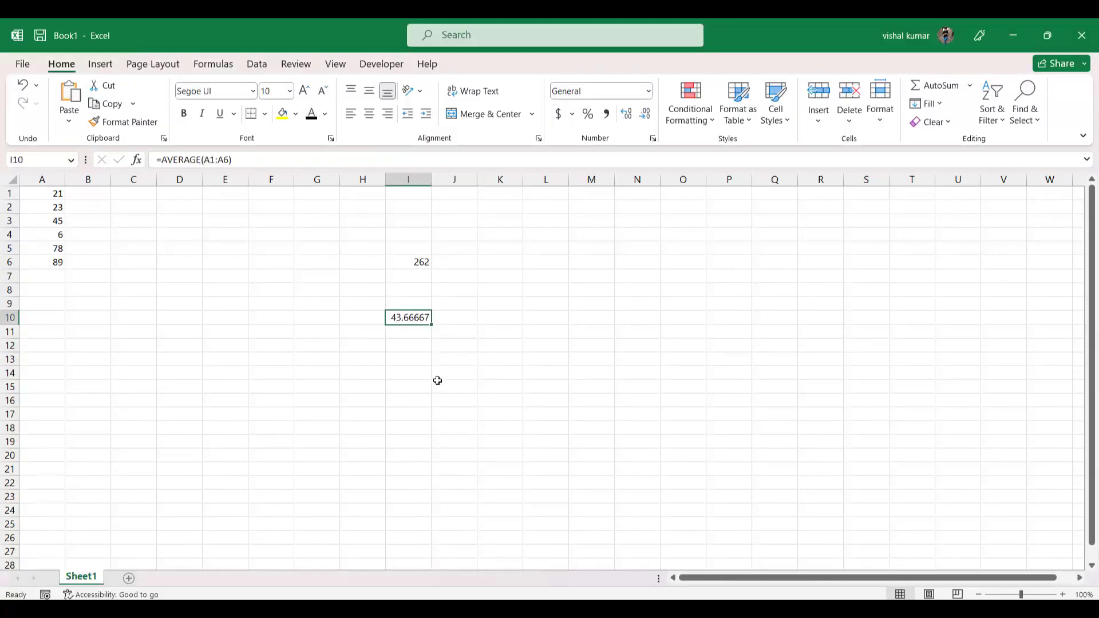
{"action": "left_click_drag", "start_coordinate": [34, 194], "coordinate": [69, 268]}
{"action": "left_click", "coordinate": [97, 297]}
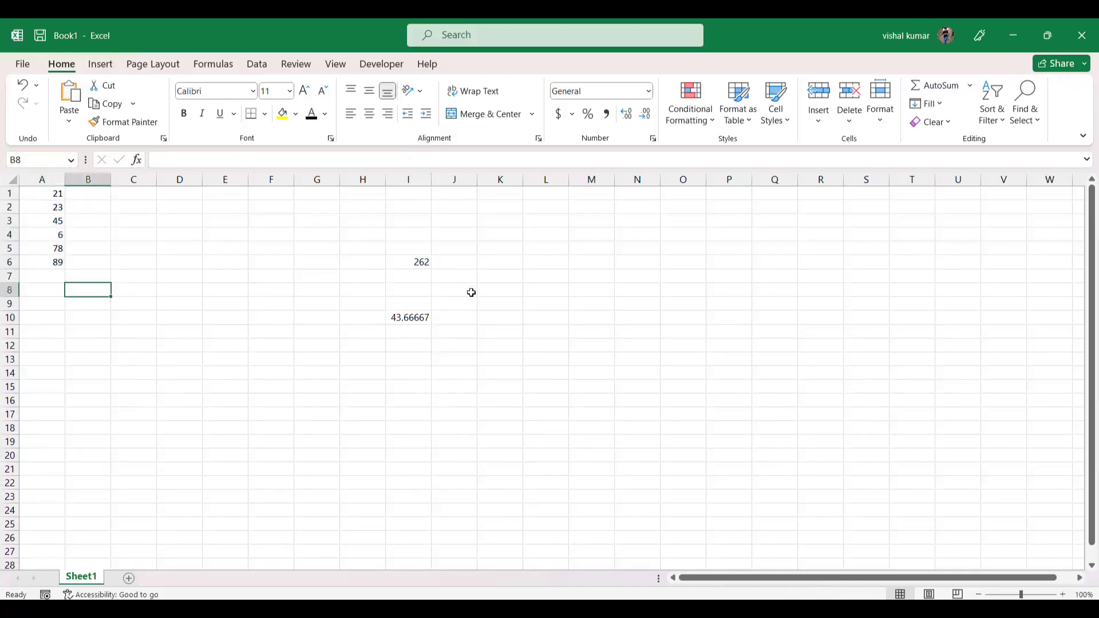
- Switch to ChatGPT and ask "how can i find the largest of these numbers"
{"action": "key", "text": "alt+Tab"}
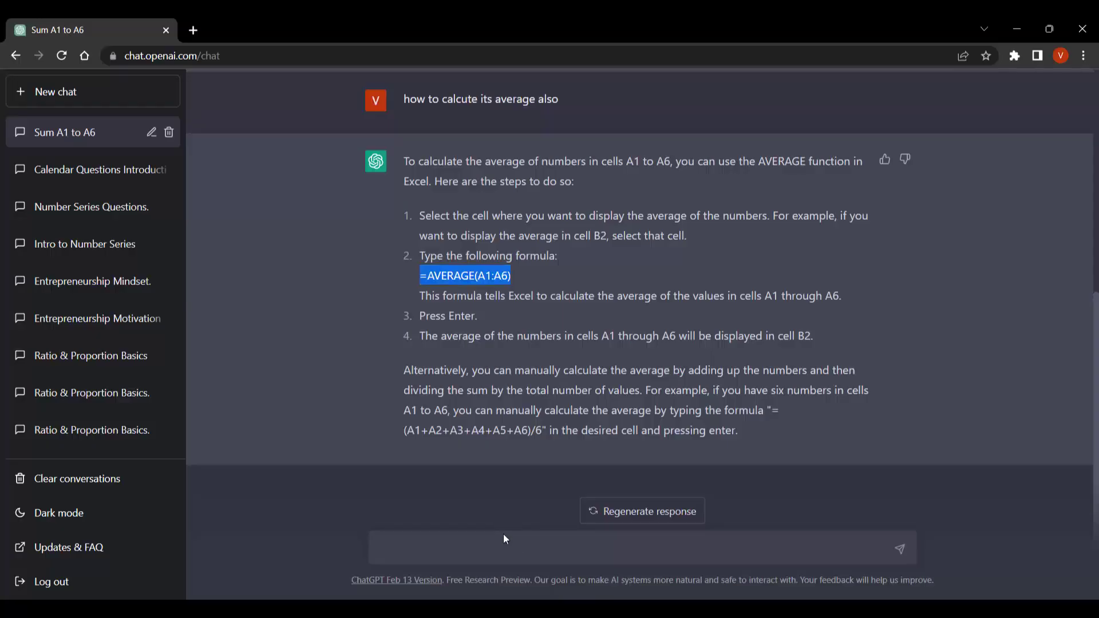
{"action": "left_click", "coordinate": [507, 542]}
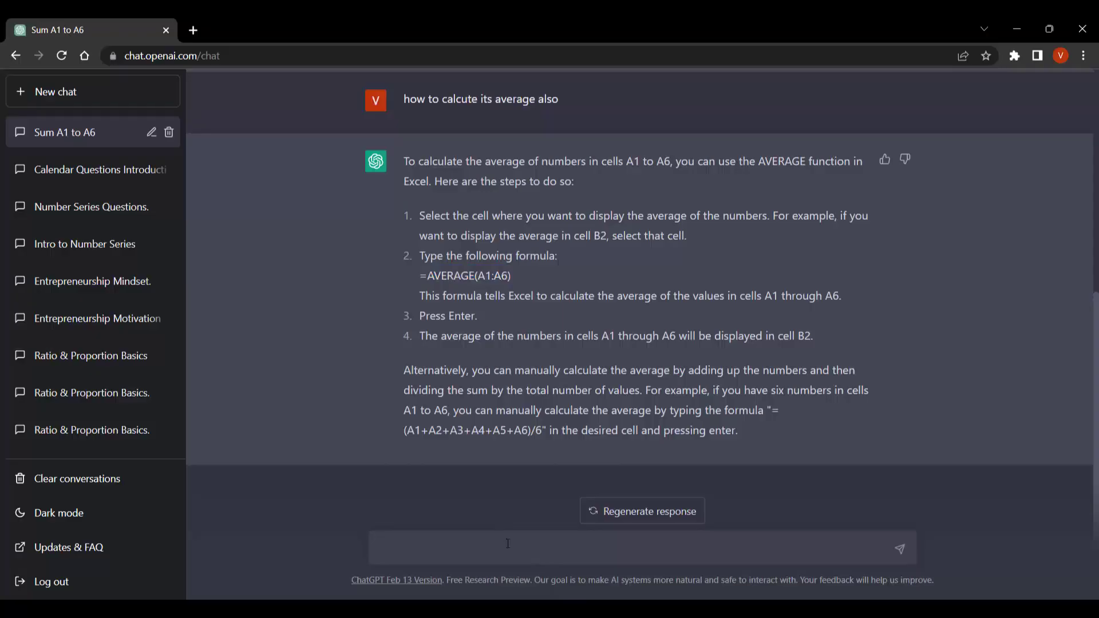
{"action": "type", "text": "how can i find the largest of these nu"}
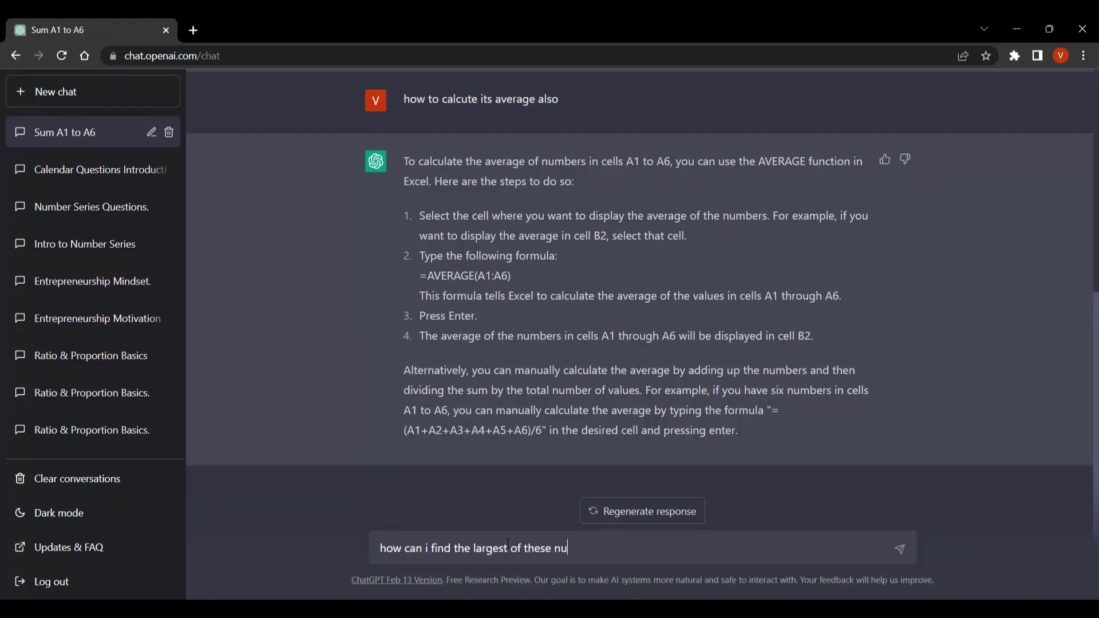
{"action": "type", "text": "mbers"}
{"action": "key", "text": "Return"}
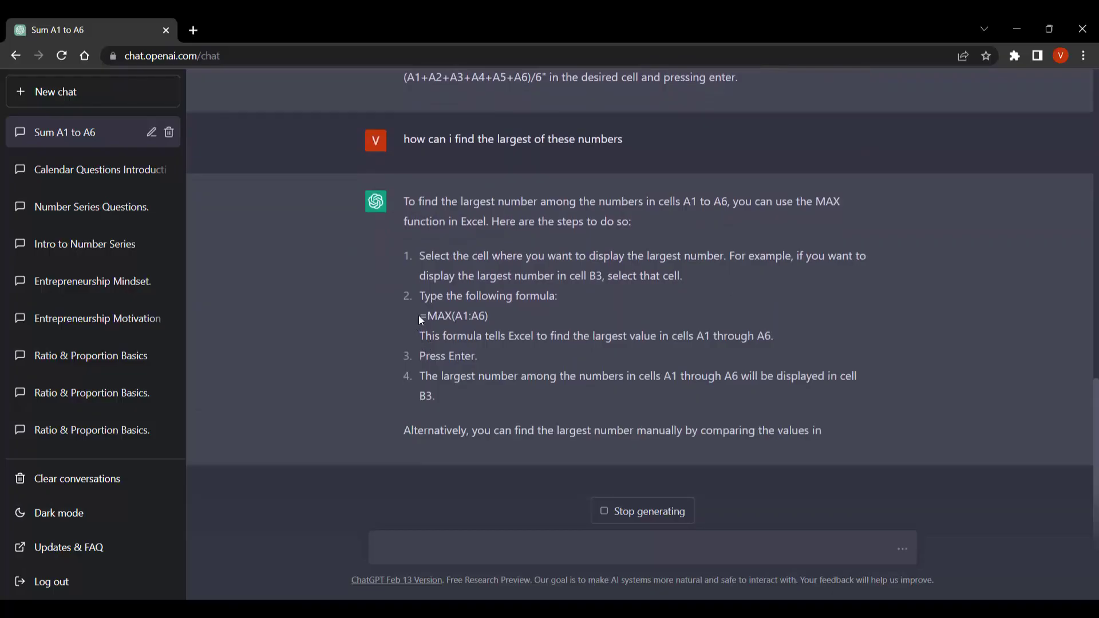
- Copy =MAX(A1:A6) from the ChatGPT answer into cell E7 of the Excel sheet and make its font black
{"action": "left_click_drag", "start_coordinate": [420, 273], "coordinate": [497, 274]}
{"action": "key", "text": "ctrl+c"}
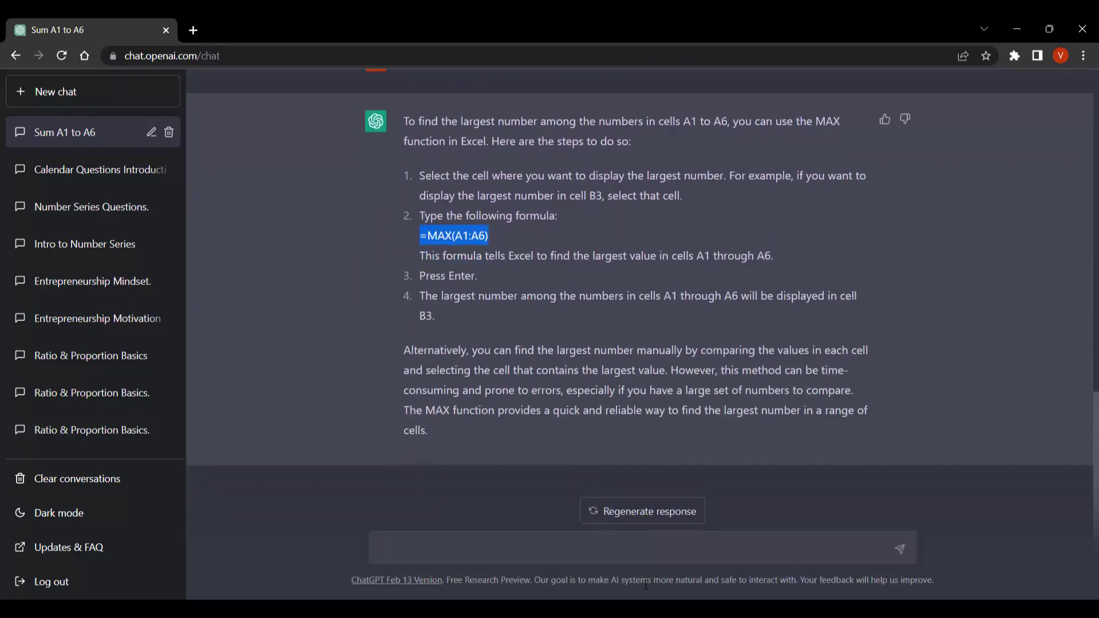
{"action": "key", "text": "alt+Tab"}
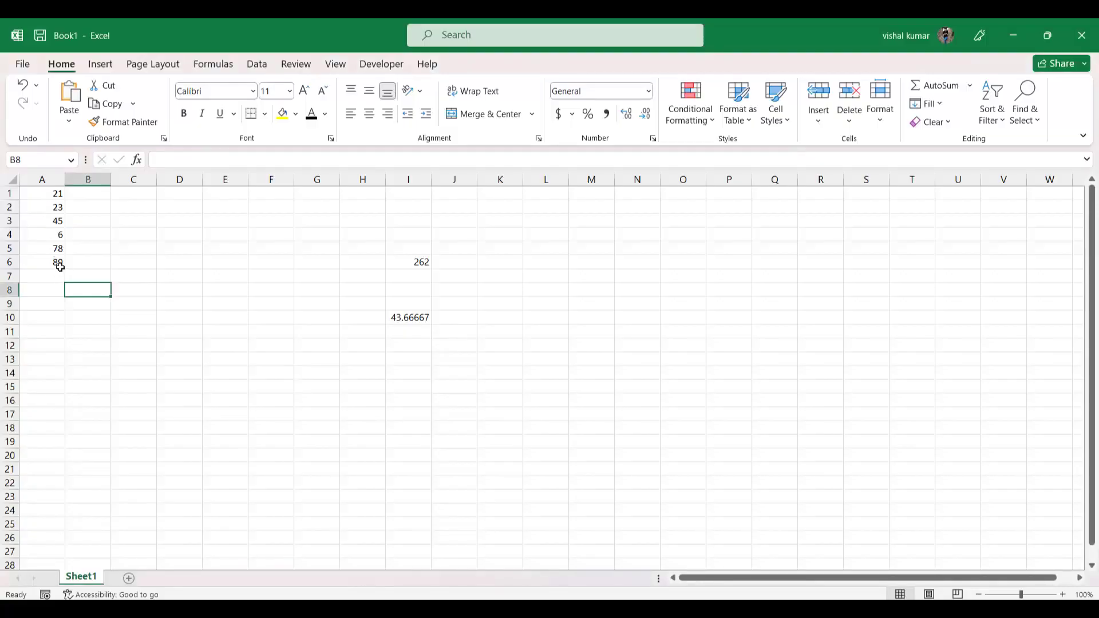
{"action": "left_click", "coordinate": [205, 274]}
{"action": "key", "text": "ctrl+v"}
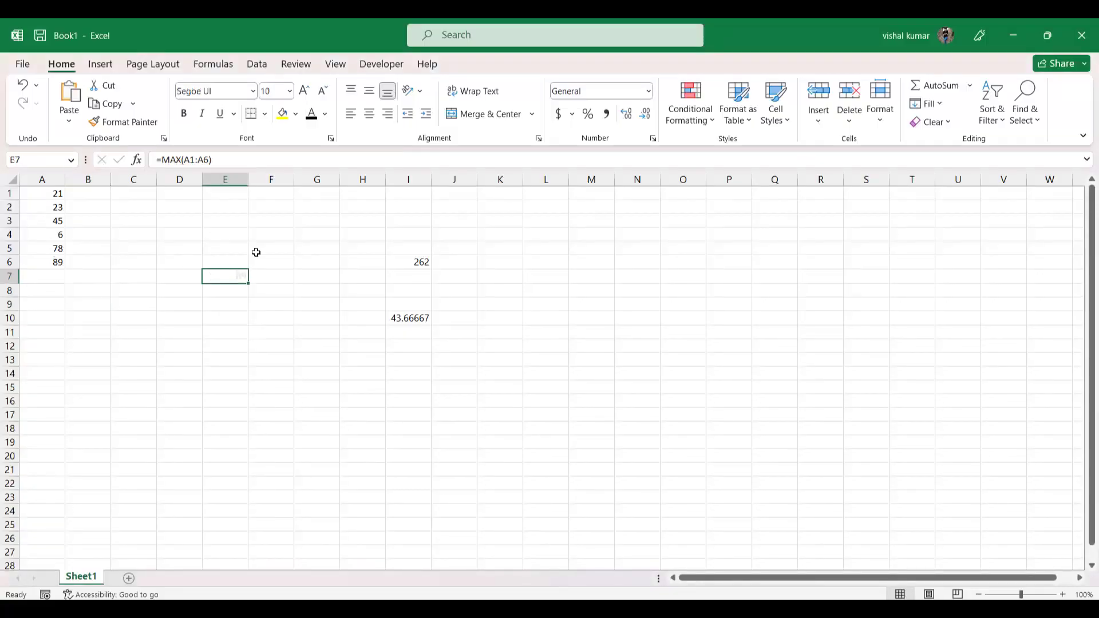
{"action": "left_click", "coordinate": [310, 120]}
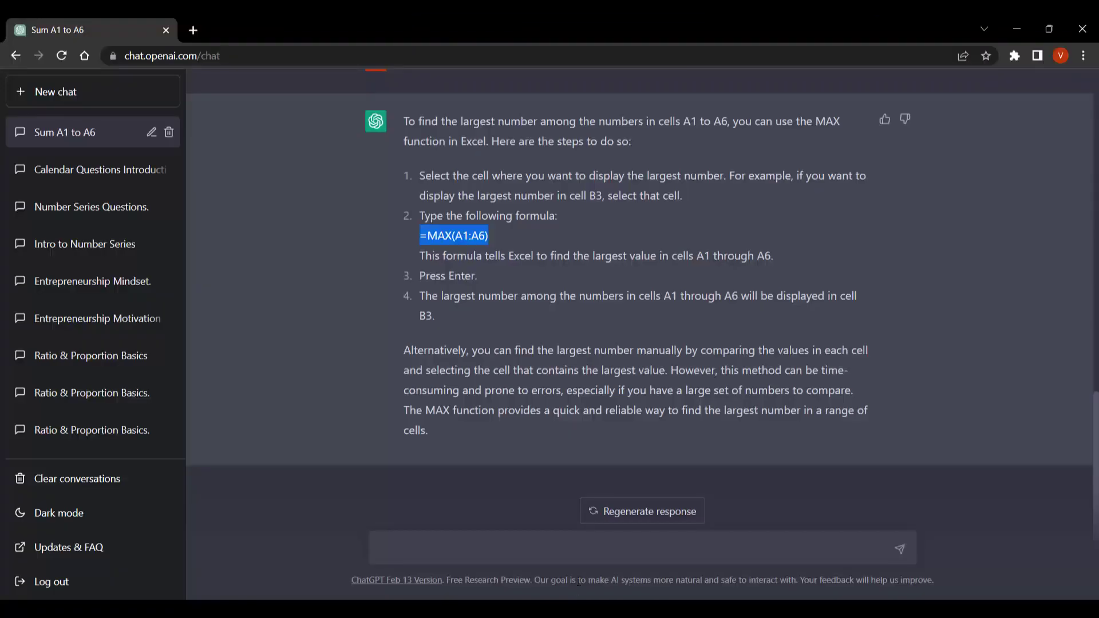
- Switch to ChatGPT and ask "i want to assign grades on these marks" in the same conversation
{"action": "left_click", "coordinate": [602, 550]}
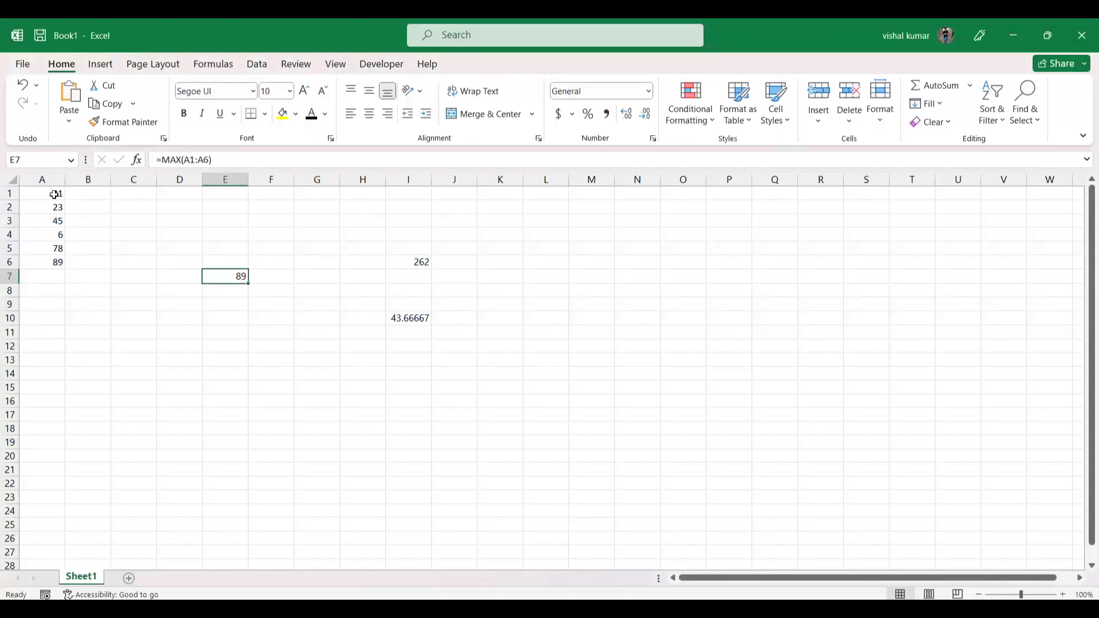
{"action": "left_click_drag", "start_coordinate": [55, 194], "coordinate": [55, 261]}
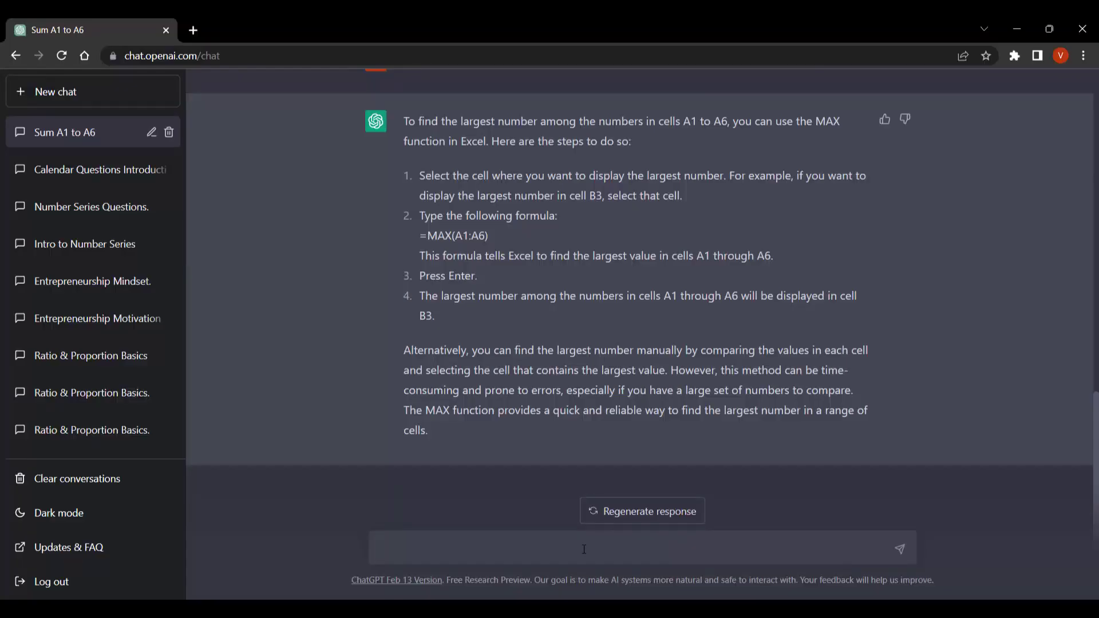
{"action": "type", "text": "wha"}
{"action": "key", "text": "BackSpace"}
{"action": "key", "text": "BackSpace"}
{"action": "type", "text": "i want to as"}
{"action": "type", "text": "grades on these marks"}
{"action": "key", "text": "Return"}
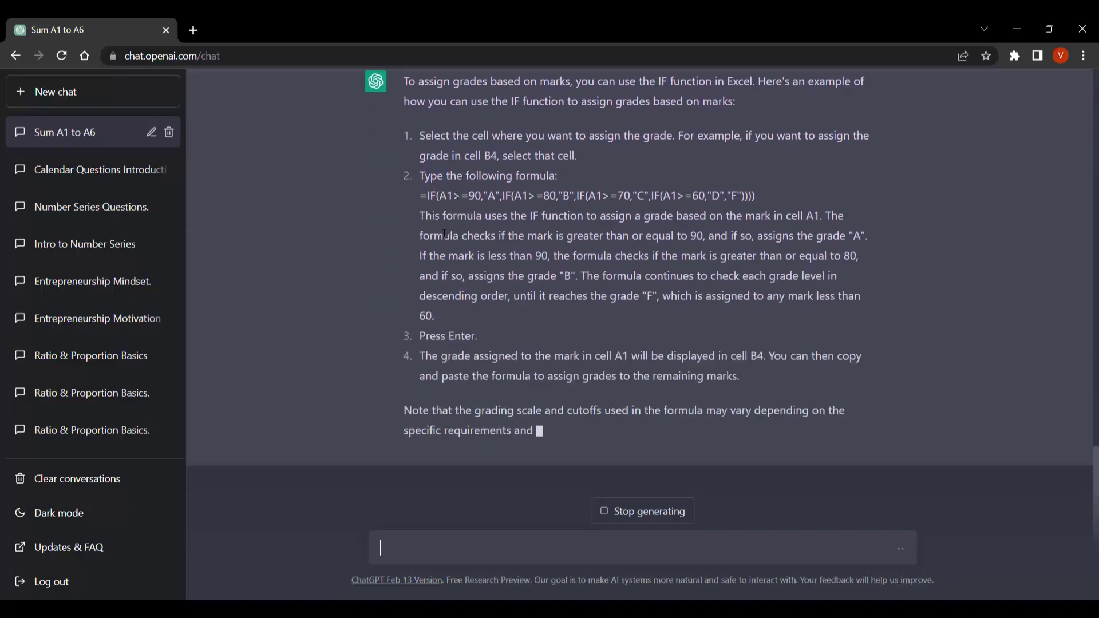
- Read through ChatGPT's explanation of the nested IF formula and its grade cutoffs
{"action": "left_click_drag", "start_coordinate": [426, 216], "coordinate": [501, 202]}
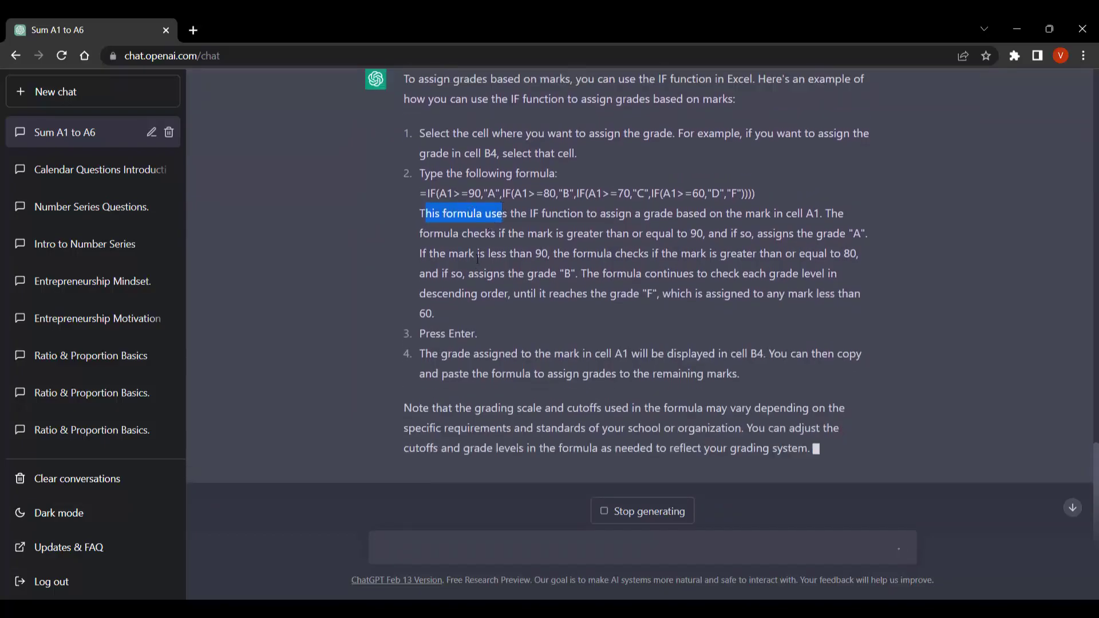
{"action": "scroll", "coordinate": [478, 259], "scroll_direction": "up", "scroll_amount": 2}
{"action": "left_click_drag", "start_coordinate": [422, 319], "coordinate": [486, 319]}
{"action": "left_click_drag", "start_coordinate": [426, 339], "coordinate": [648, 341]}
{"action": "left_click_drag", "start_coordinate": [802, 341], "coordinate": [814, 341]}
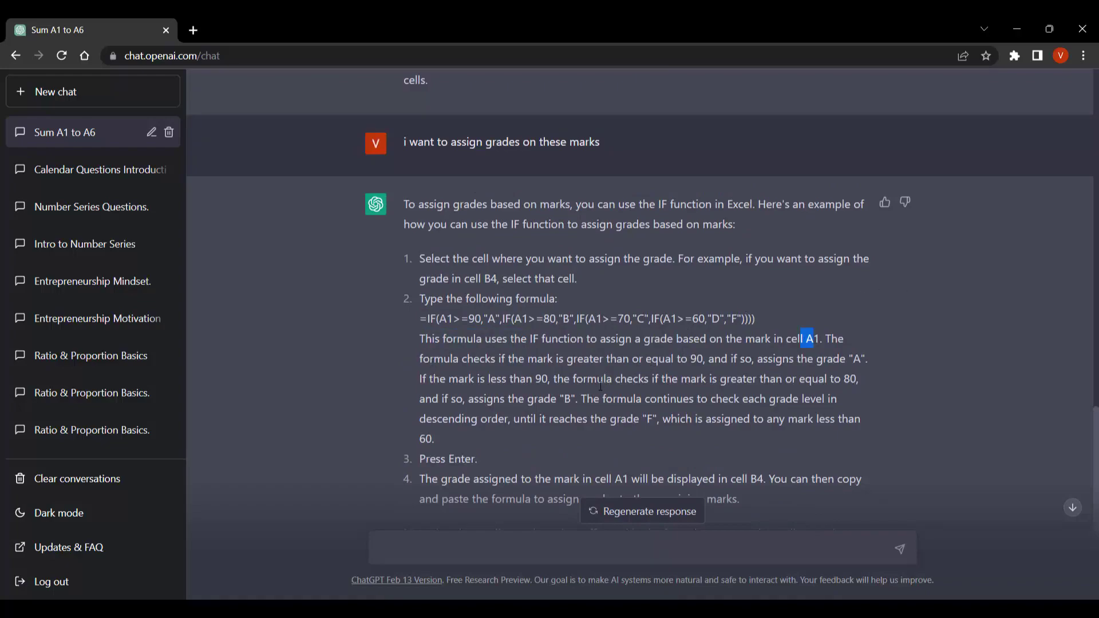
{"action": "left_click_drag", "start_coordinate": [420, 359], "coordinate": [861, 359]}
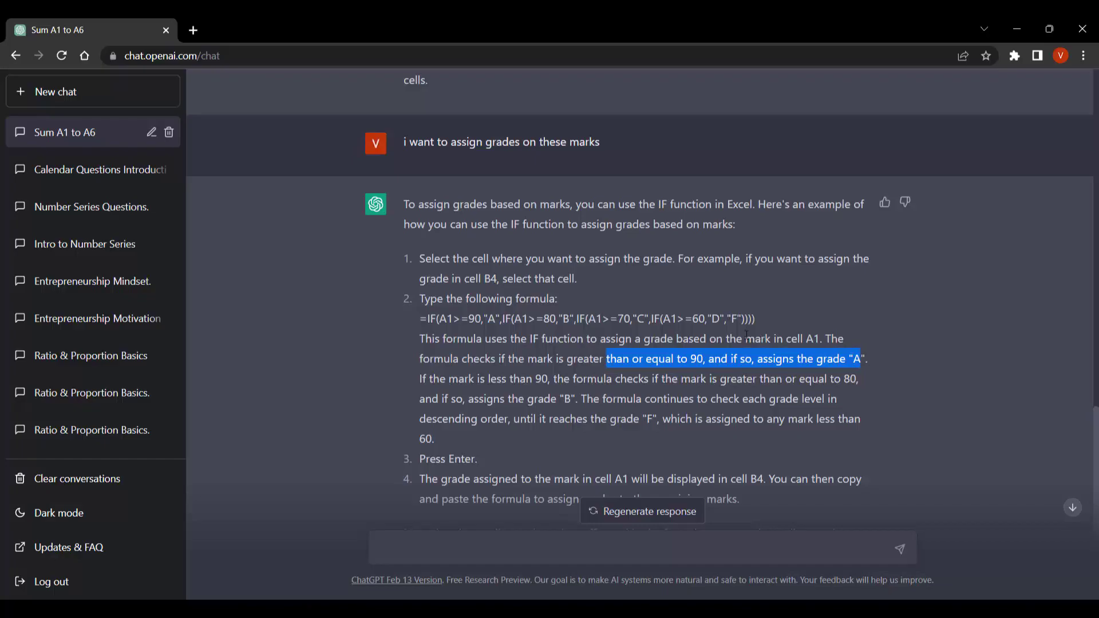
{"action": "left_click_drag", "start_coordinate": [427, 380], "coordinate": [557, 376]}
{"action": "left_click_drag", "start_coordinate": [731, 379], "coordinate": [857, 379]}
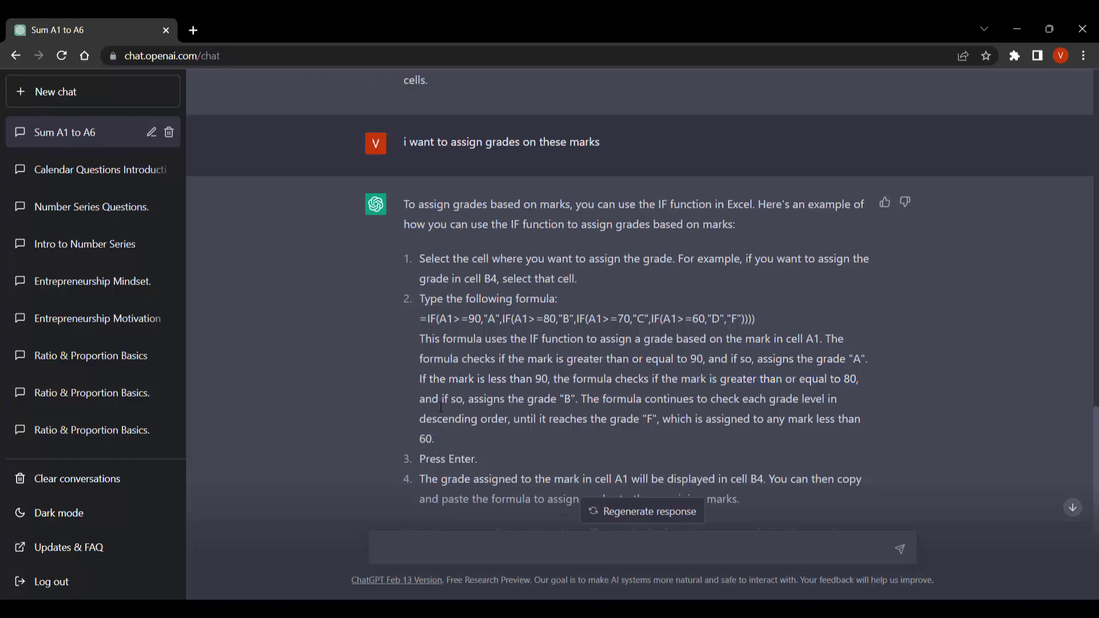
{"action": "left_click_drag", "start_coordinate": [432, 400], "coordinate": [435, 439]}
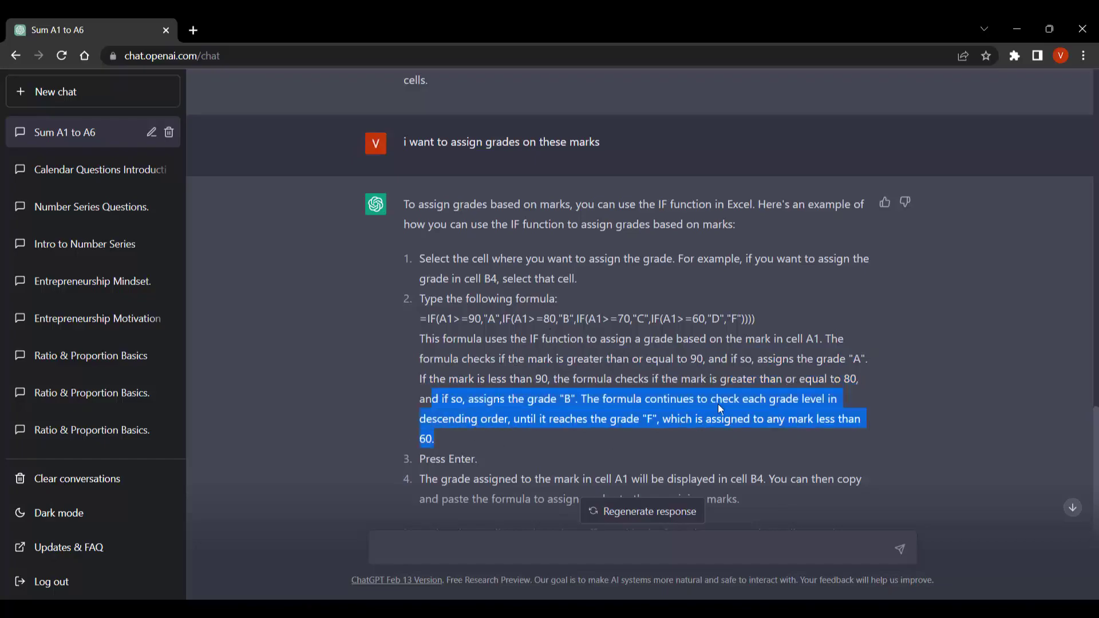
{"action": "scroll", "coordinate": [708, 419], "scroll_direction": "down", "scroll_amount": 3}
{"action": "left_click", "coordinate": [439, 266]}
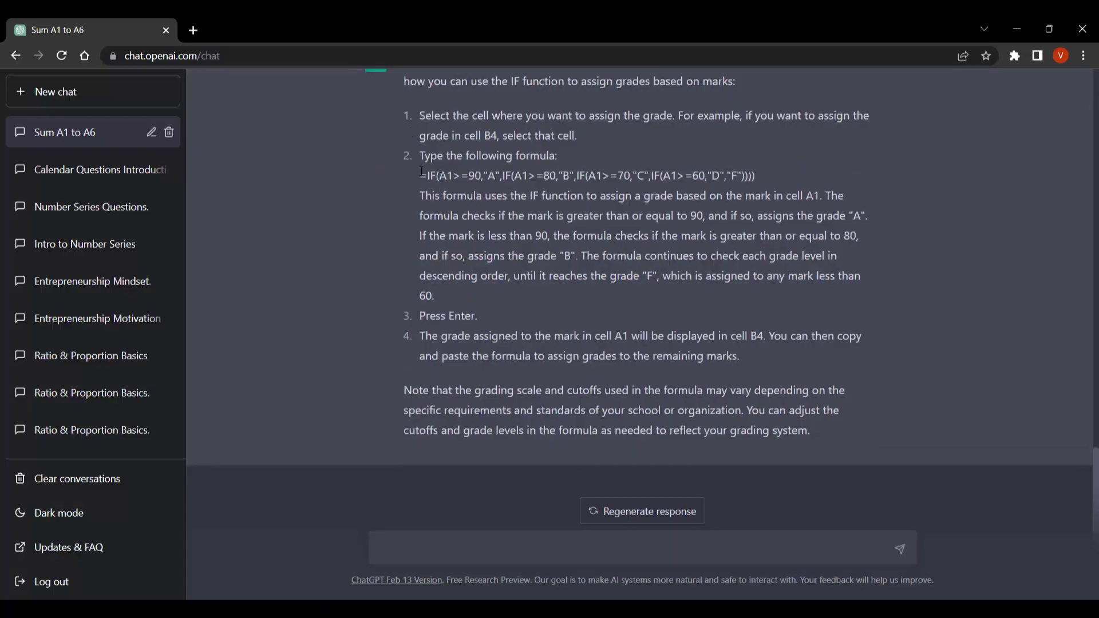
- Copy =IF(A1>=90,"A",IF(A1>=80,"B",IF(A1>=70,"C",IF(A1>=60,"D","F")))) from the ChatGPT answer into Excel cell C1 and make its font black
{"action": "left_click_drag", "start_coordinate": [421, 174], "coordinate": [761, 179]}
{"action": "key", "text": "ctrl+c"}
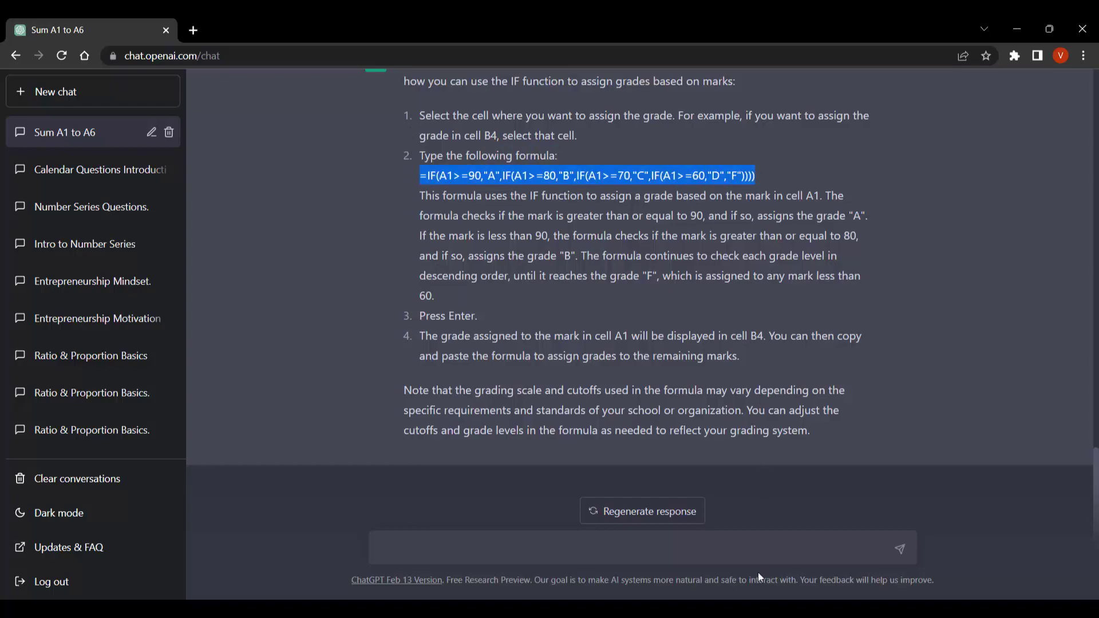
{"action": "left_click", "coordinate": [436, 197]}
{"action": "left_click_drag", "start_coordinate": [435, 176], "coordinate": [453, 175]}
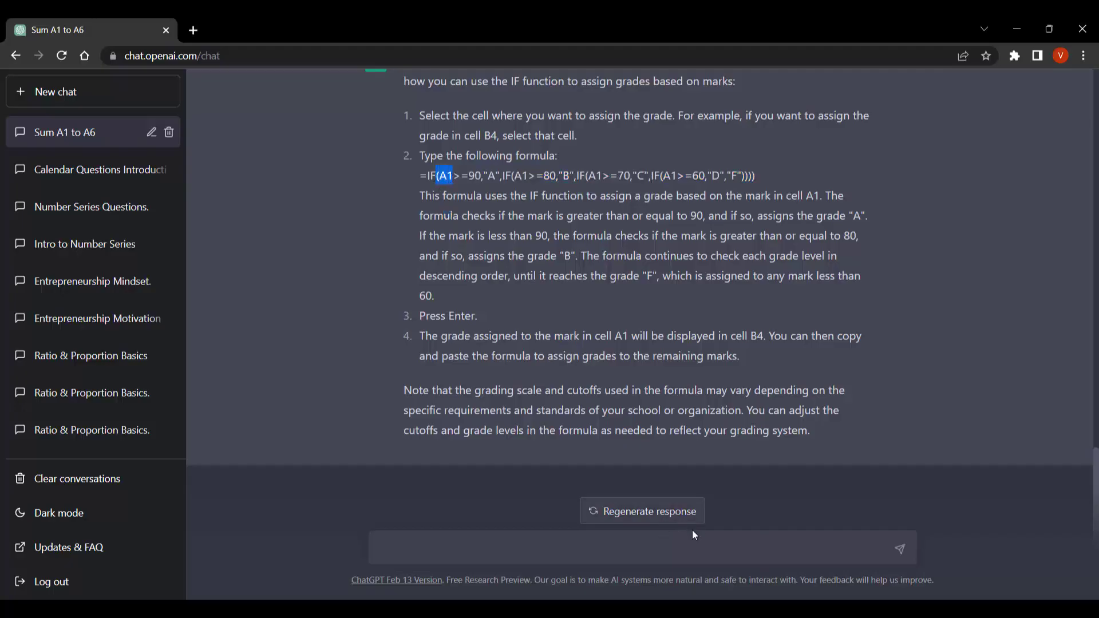
{"action": "key", "text": "alt+Tab"}
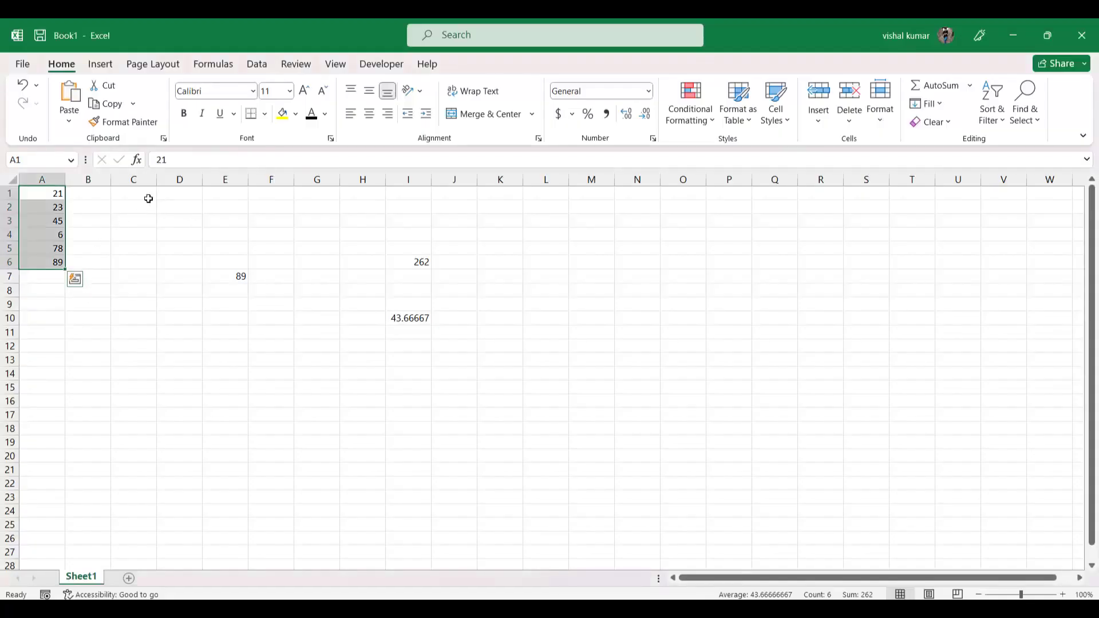
{"action": "left_click", "coordinate": [151, 198]}
{"action": "key", "text": "ctrl+v"}
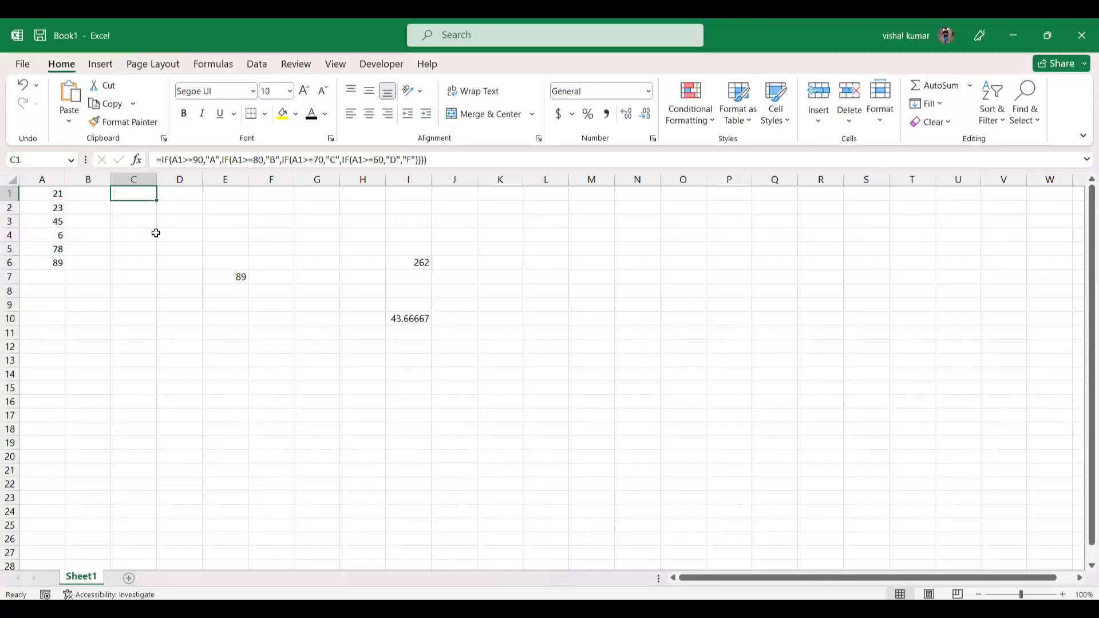
{"action": "left_click", "coordinate": [150, 248]}
{"action": "left_click", "coordinate": [140, 194]}
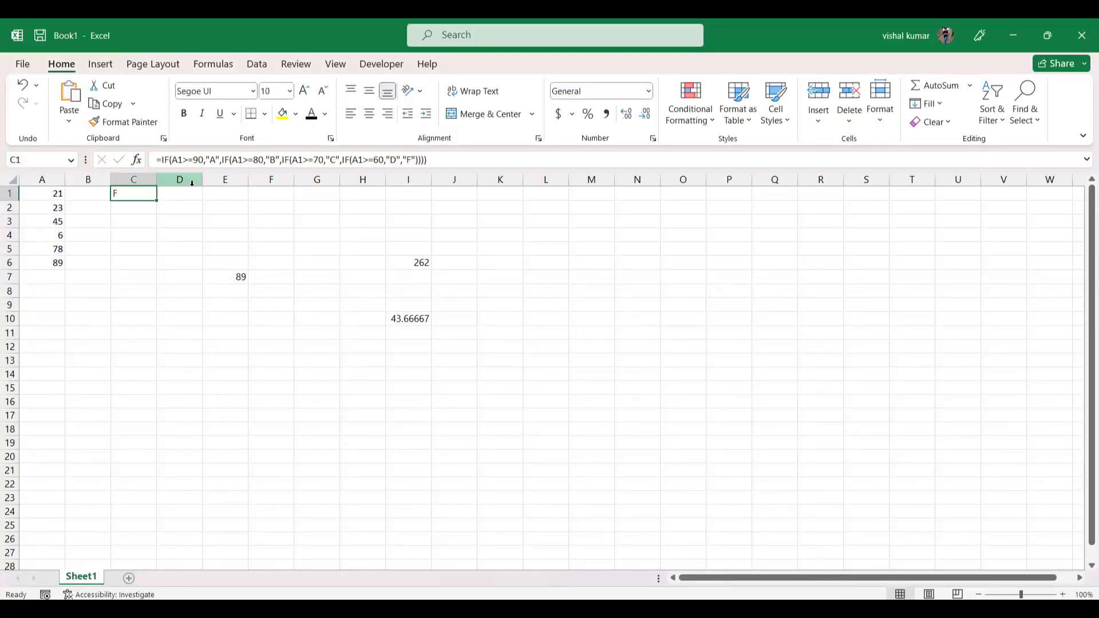
- Fill the grade formula from C1 down to C16 and enter the mark 90 in cell A7
{"action": "left_click_drag", "start_coordinate": [157, 201], "coordinate": [158, 269]}
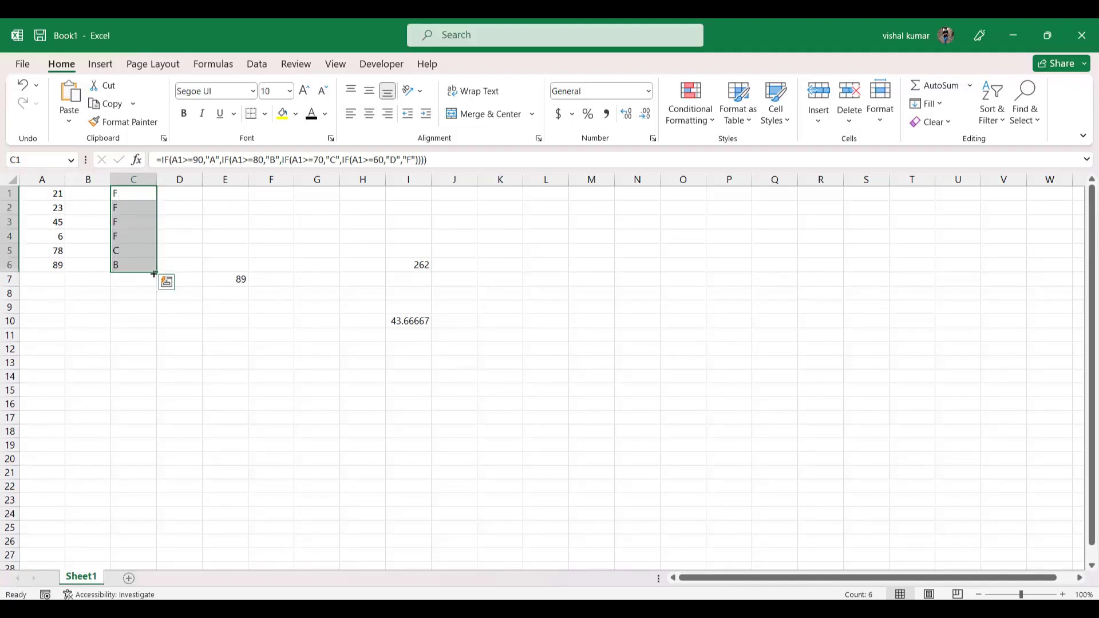
{"action": "left_click_drag", "start_coordinate": [159, 276], "coordinate": [164, 409]}
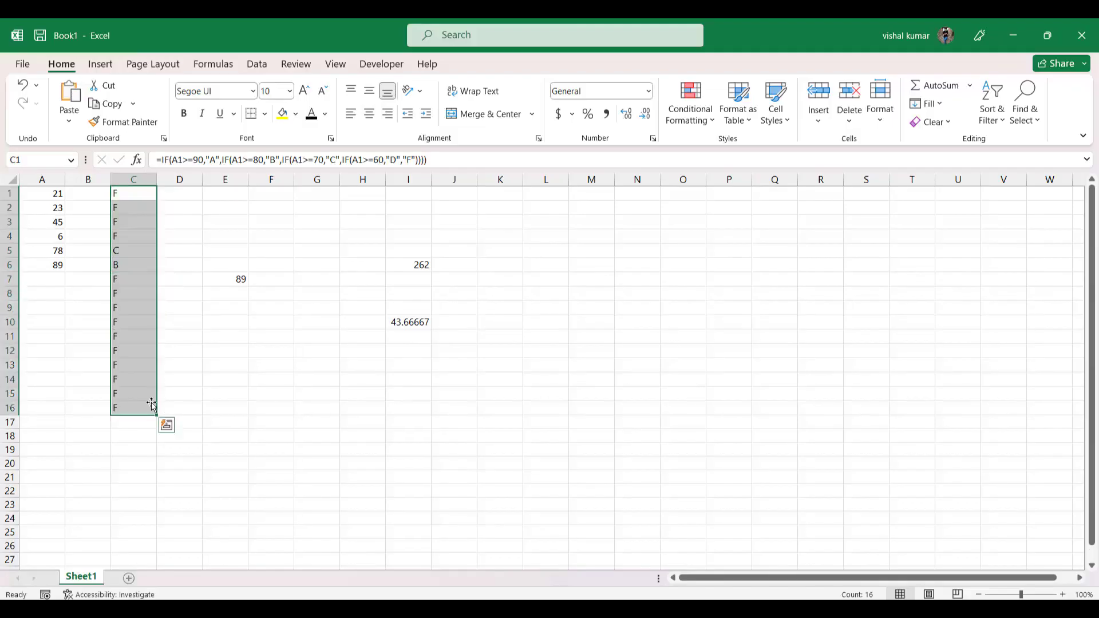
{"action": "left_click", "coordinate": [57, 278]}
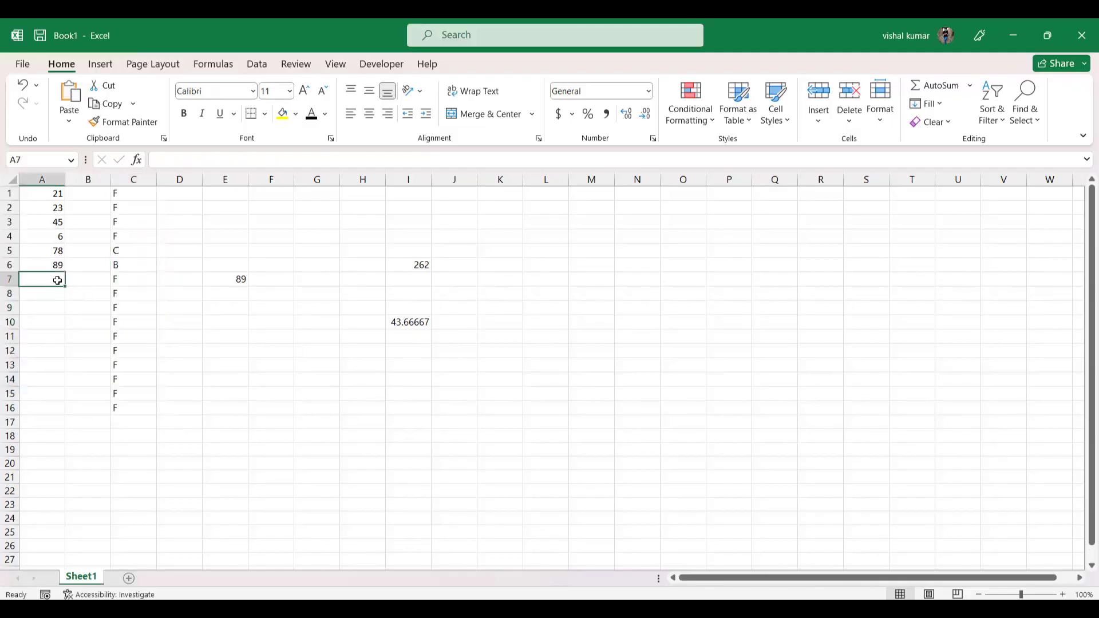
{"action": "type", "text": "90"}
{"action": "key", "text": "Return"}
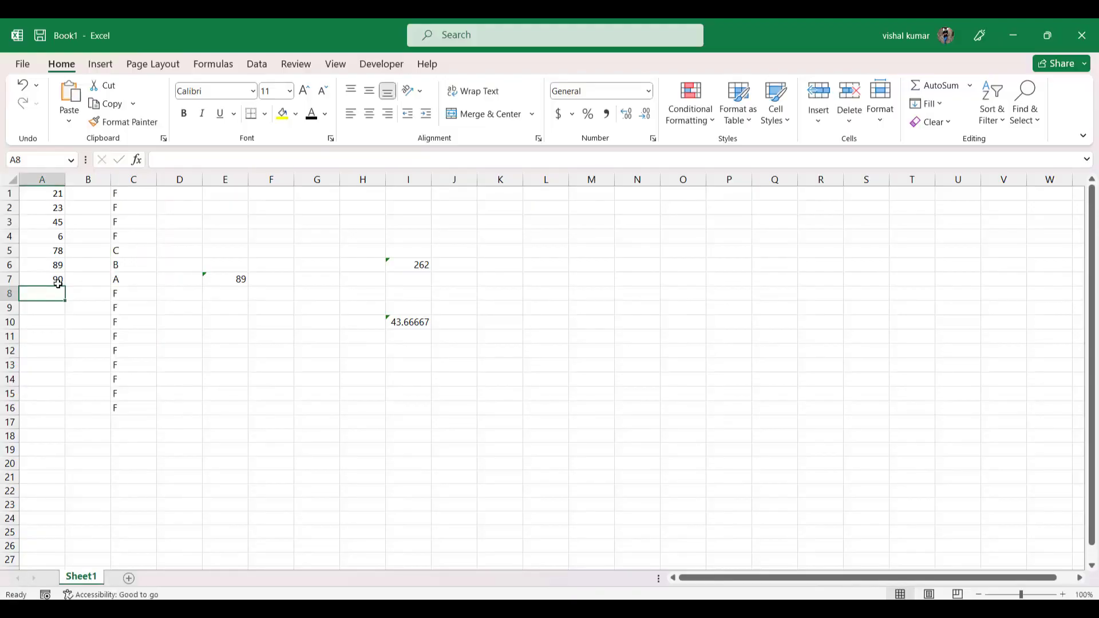
{"action": "left_click_drag", "start_coordinate": [94, 278], "coordinate": [115, 279]}
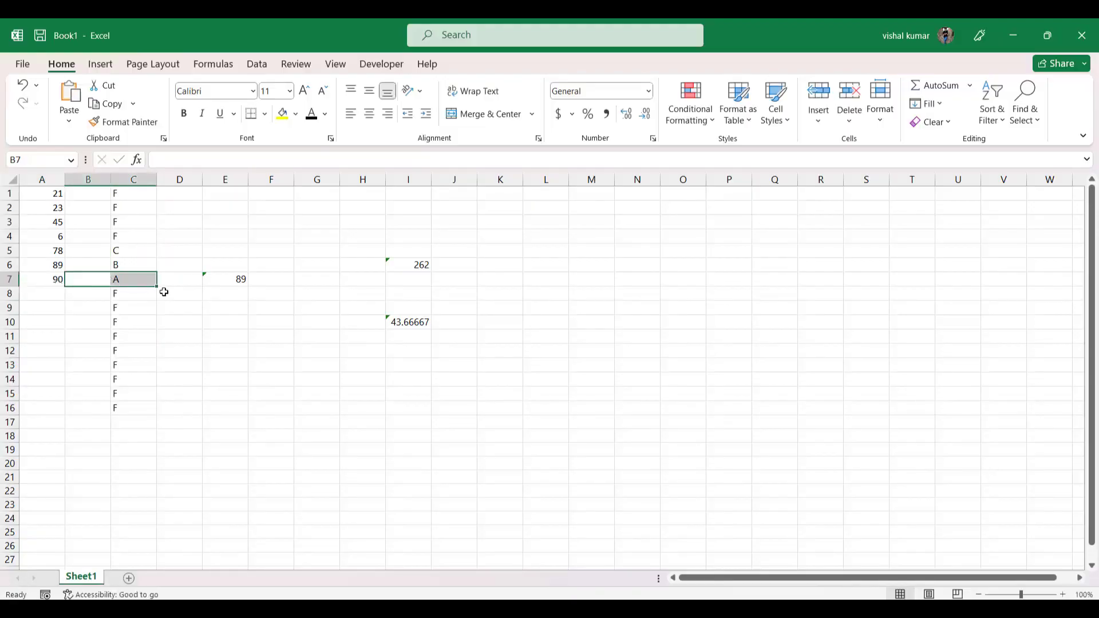
- Shade the grade cells C7:C16 yellow and the mark cells A8:A16 light green
{"action": "left_click", "coordinate": [129, 282]}
{"action": "left_click", "coordinate": [126, 417], "text": "shift"}
{"action": "left_click_drag", "start_coordinate": [126, 418], "coordinate": [127, 408]}
{"action": "left_click", "coordinate": [282, 113]}
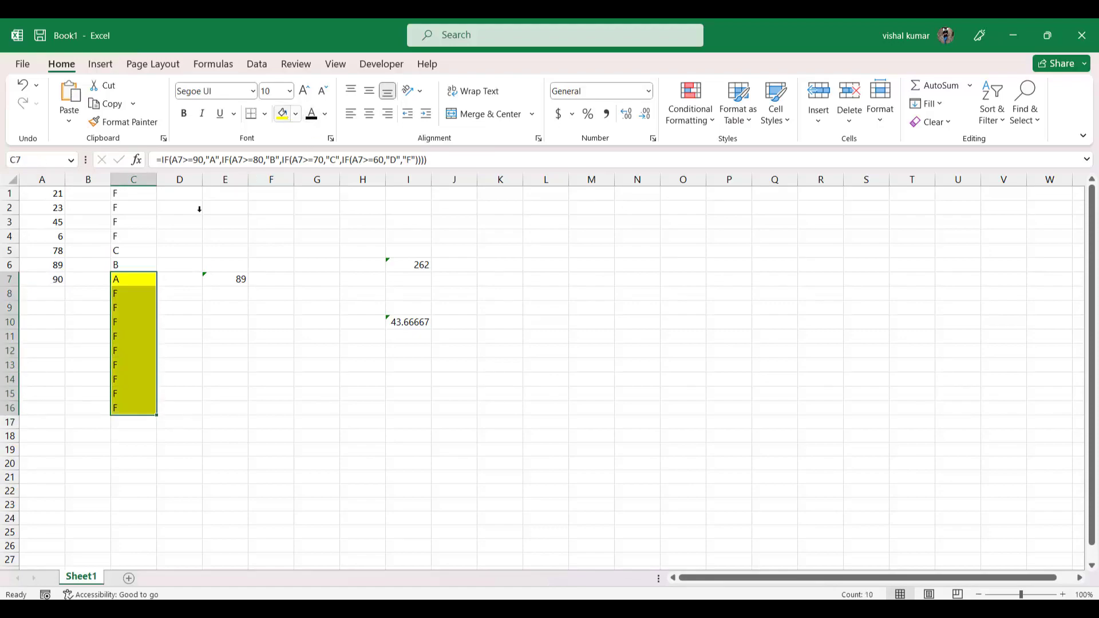
{"action": "left_click_drag", "start_coordinate": [50, 294], "coordinate": [61, 410]}
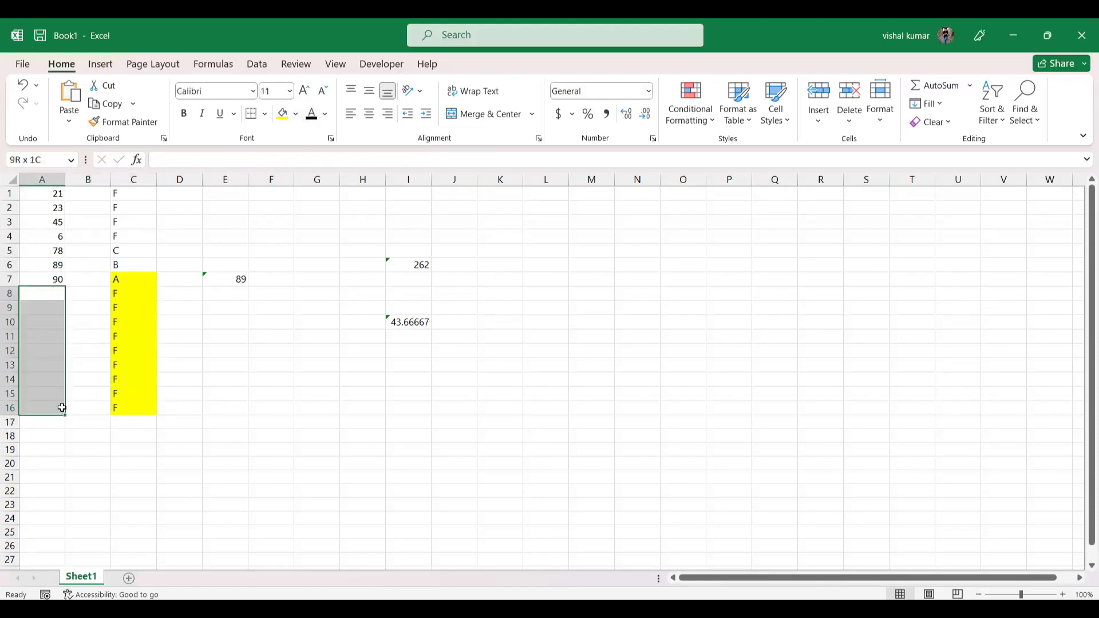
{"action": "left_click", "coordinate": [295, 114]}
{"action": "left_click", "coordinate": [386, 182]}
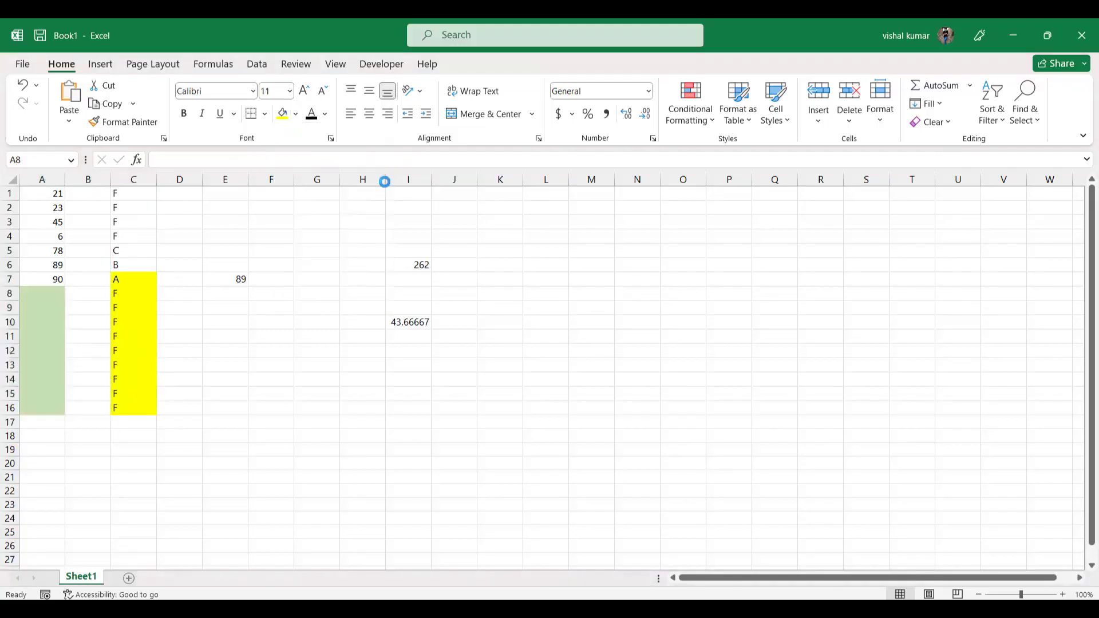
- Enter the marks 89, 79, 55, 98 and 100 in cells A8 to A12
{"action": "left_click", "coordinate": [57, 294]}
{"action": "type", "text": "89"}
{"action": "key", "text": "Return"}
{"action": "type", "text": "79"}
{"action": "key", "text": "Return"}
{"action": "type", "text": "55"}
{"action": "key", "text": "Return"}
{"action": "type", "text": "98"}
{"action": "key", "text": "Return"}
{"action": "type", "text": "100"}
{"action": "key", "text": "Return"}
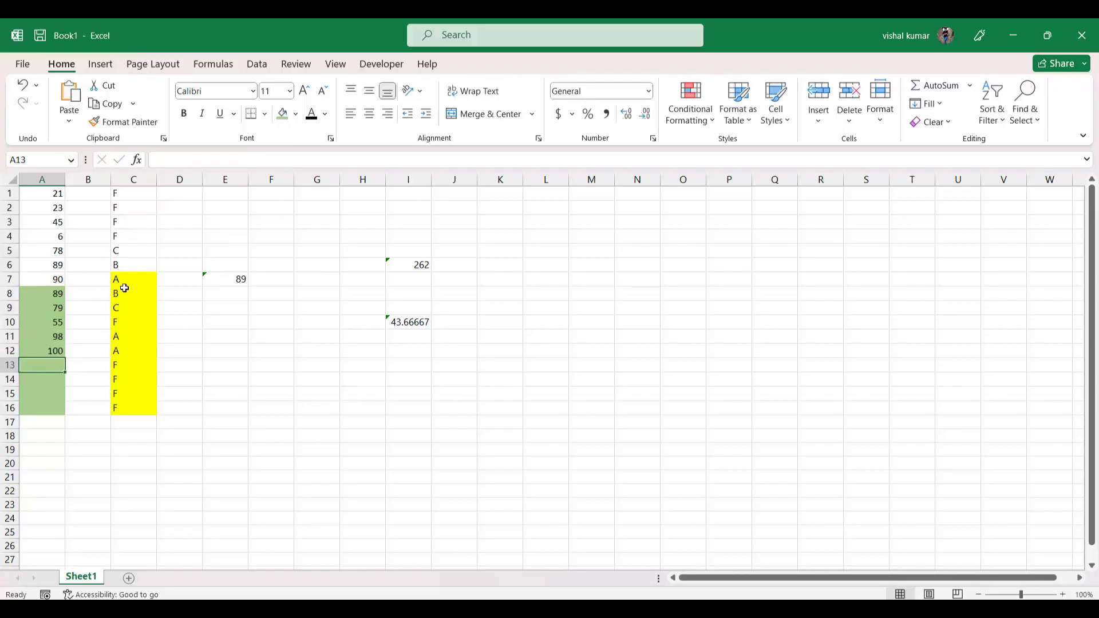
- Inspect the grade formula in cell C12 and leave the cell without editing it
{"action": "double_click", "coordinate": [120, 352]}
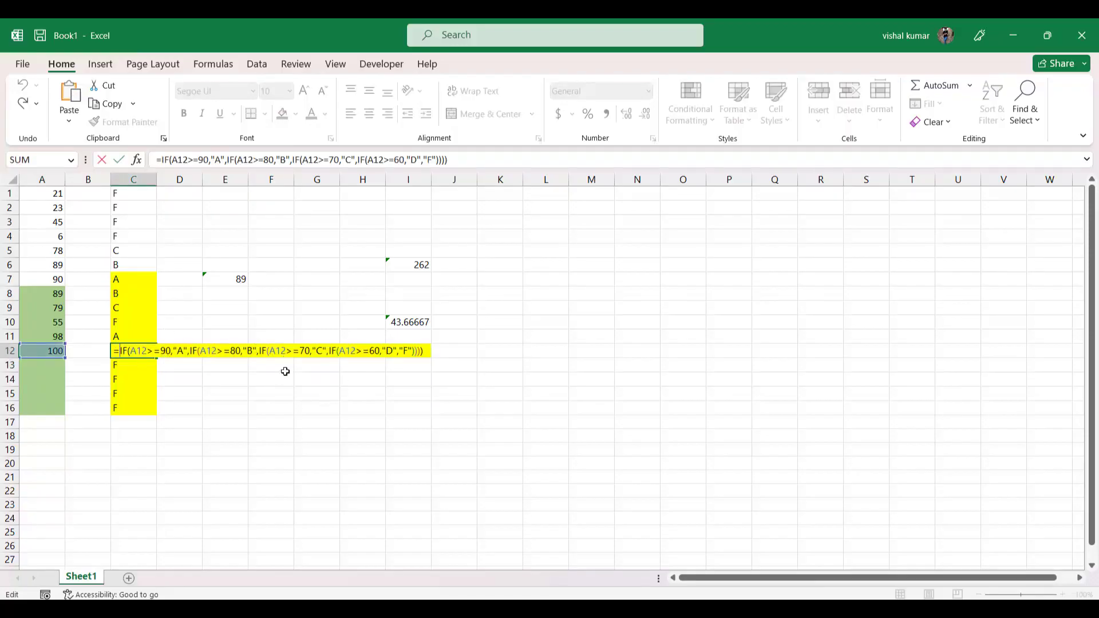
{"action": "left_click", "coordinate": [545, 494]}
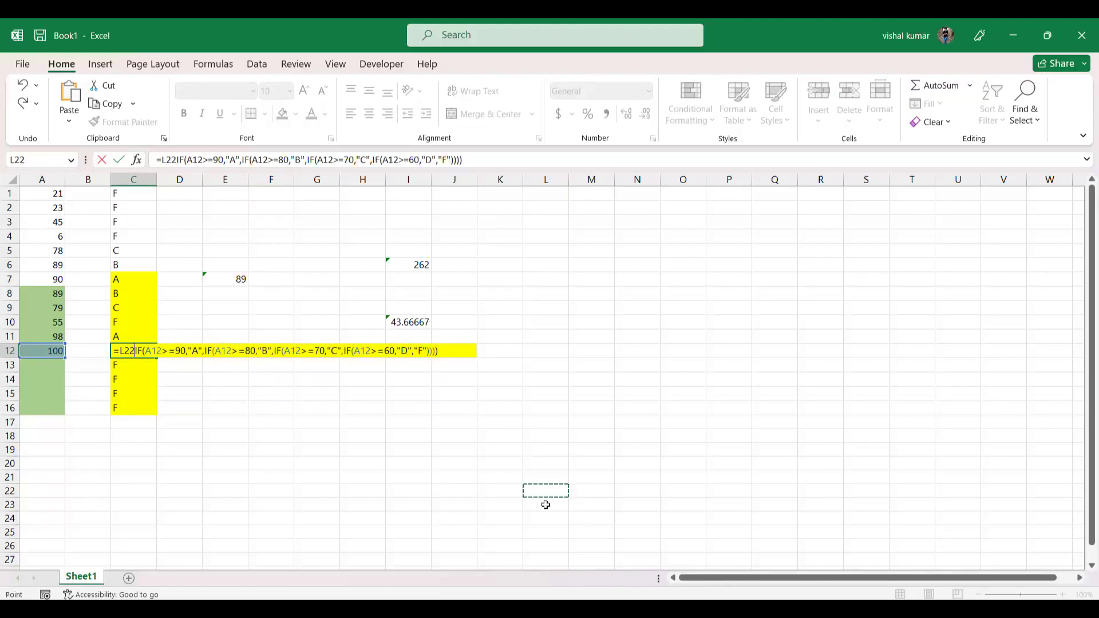
{"action": "key", "text": "Escape"}
- Switch to ChatGPT and review its answer on assigning grades with the IF function
{"action": "key", "text": "alt+Tab"}
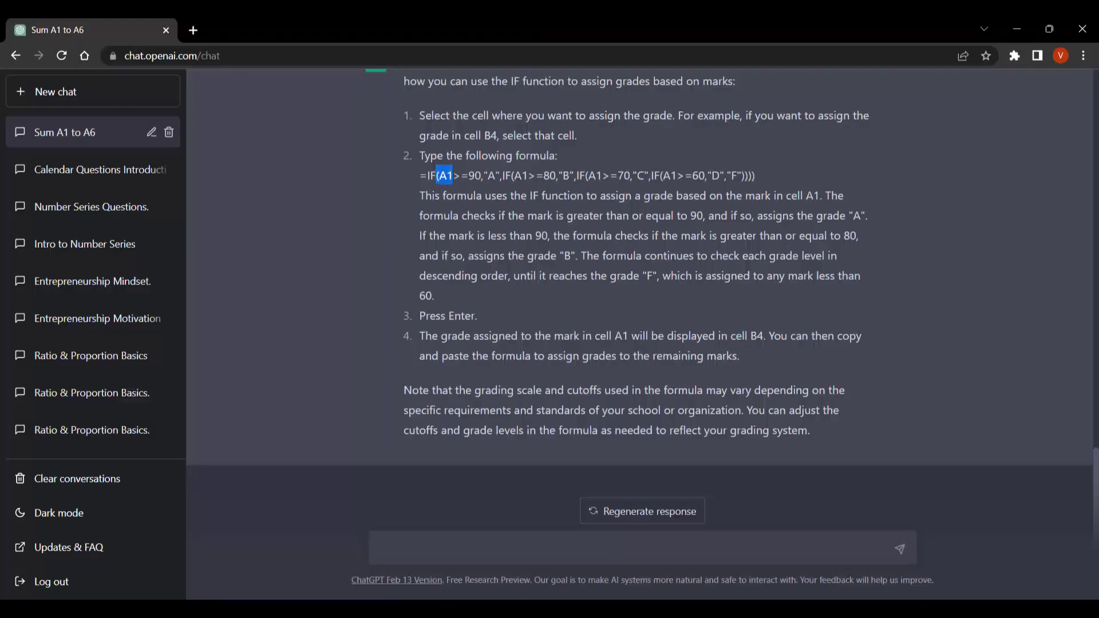
{"action": "scroll", "coordinate": [499, 395], "scroll_direction": "up", "scroll_amount": 3}
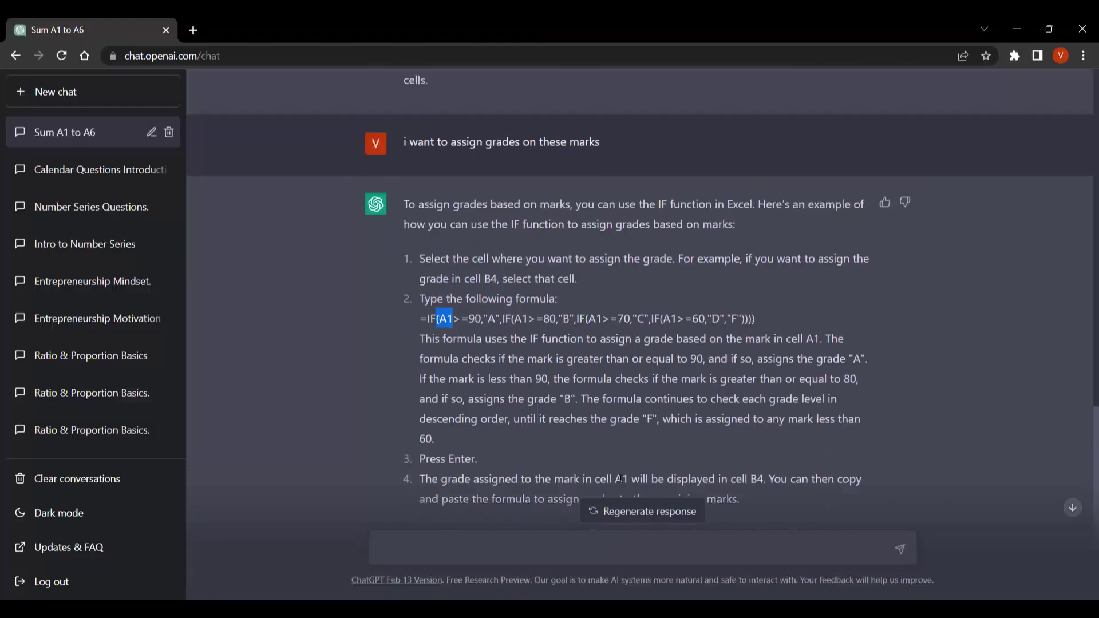
{"action": "scroll", "coordinate": [668, 464], "scroll_direction": "down", "scroll_amount": 3}
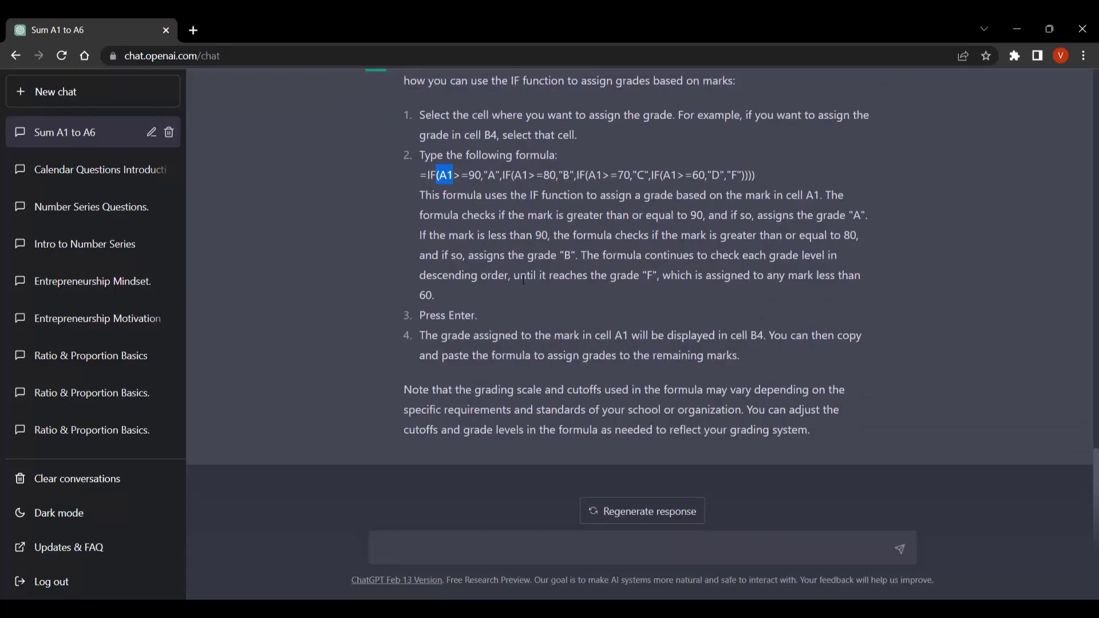
{"action": "left_click_drag", "start_coordinate": [489, 224], "coordinate": [542, 299]}
{"action": "left_click", "coordinate": [543, 298]}
{"action": "scroll", "coordinate": [559, 304], "scroll_direction": "up", "scroll_amount": 1}
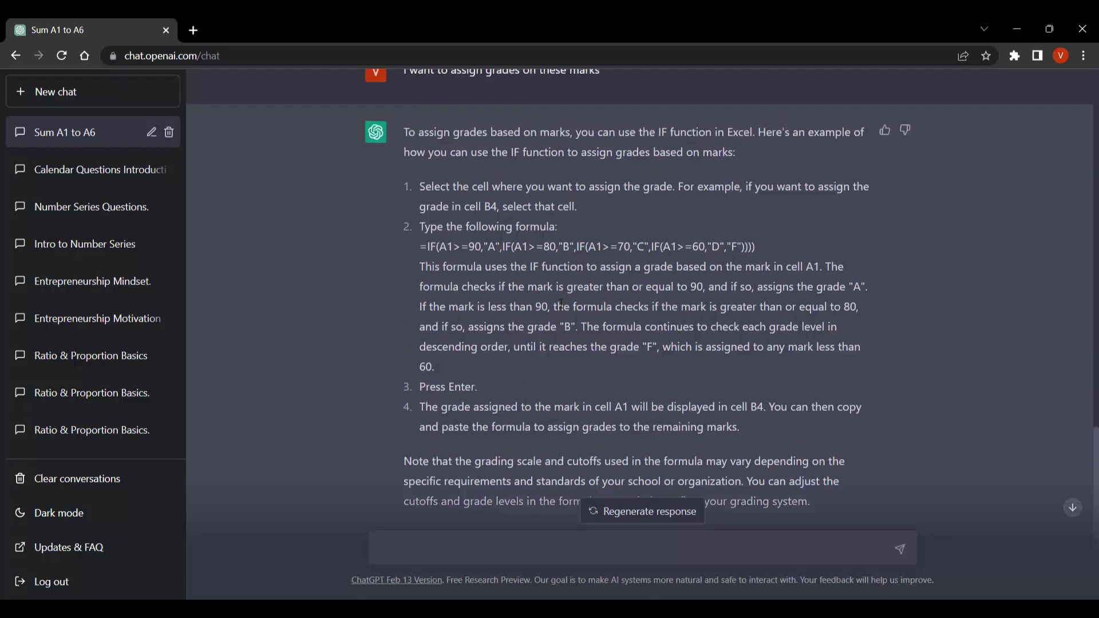